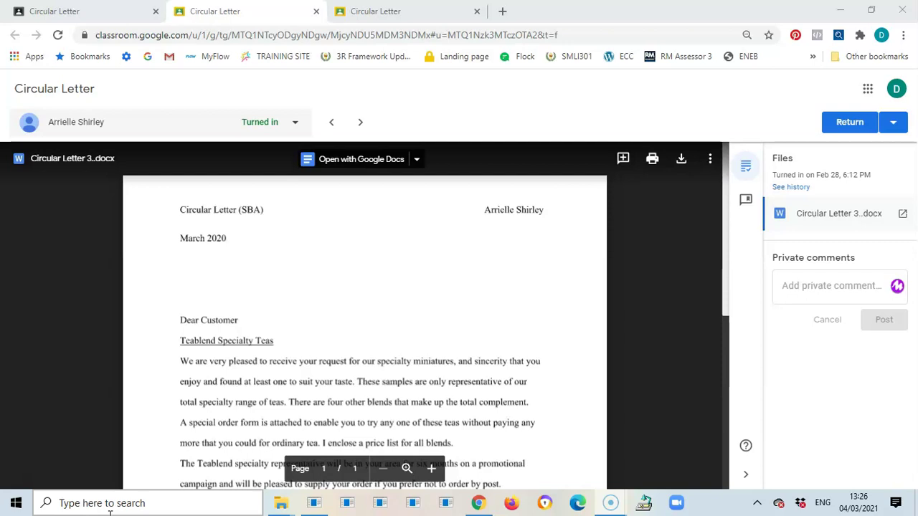
- Add the comment "Take this off" to the text "(SBA)" in the heading of the submitted circular letter
left_click(138, 511)
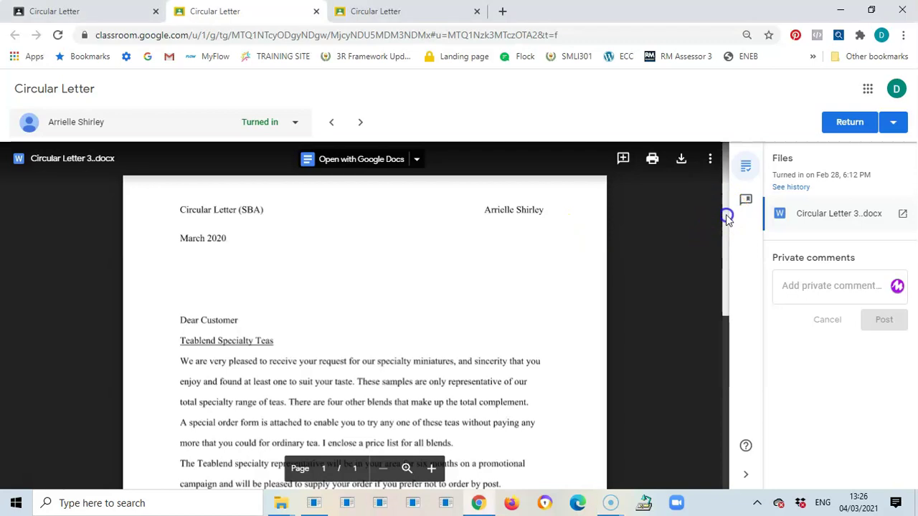
scroll(726, 225, "down", 1)
scroll(726, 226, "up", 1)
left_click_drag(725, 219, 430, 194)
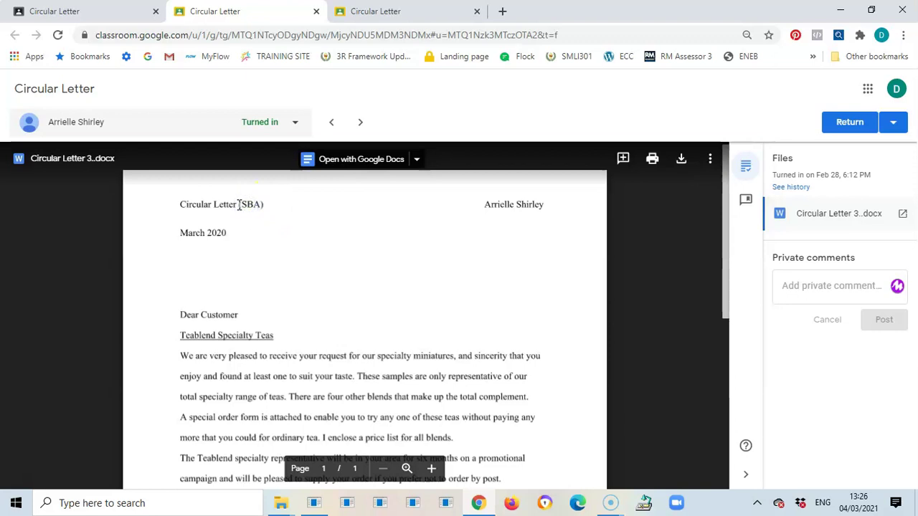
left_click_drag(263, 204, 239, 204)
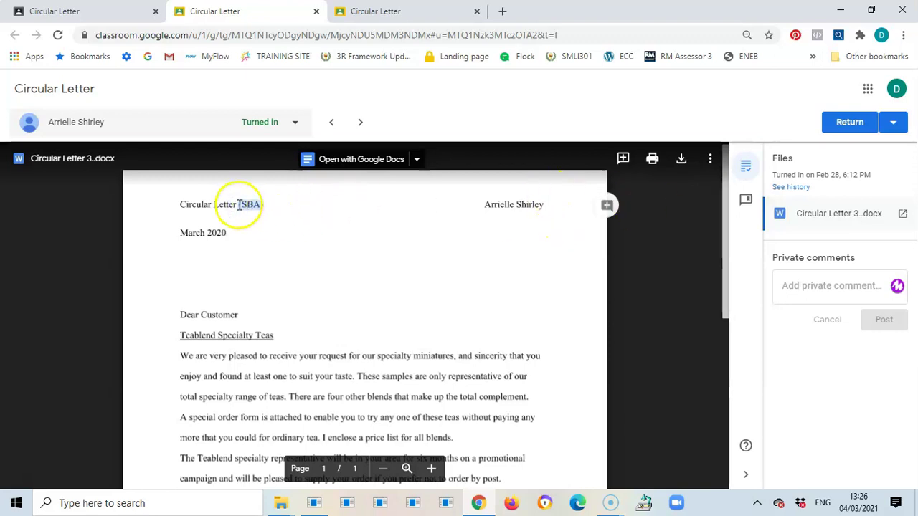
left_click(606, 206)
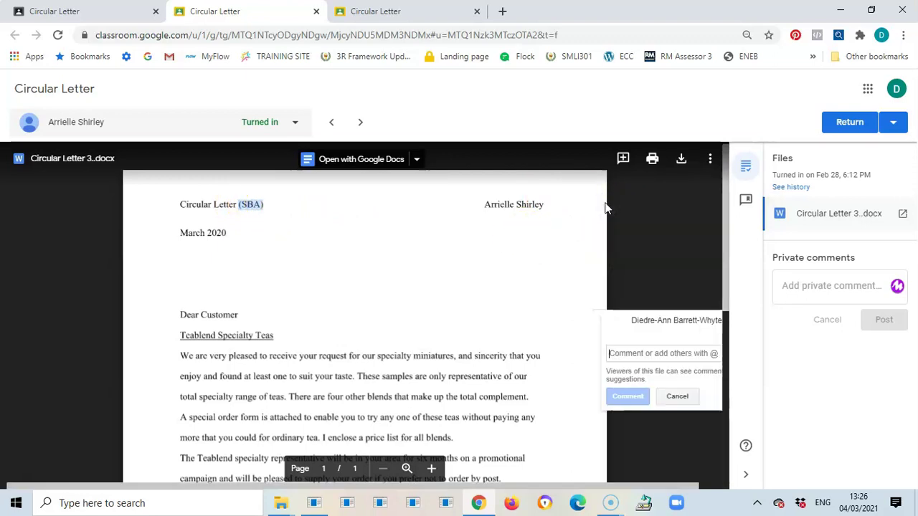
type("Tak")
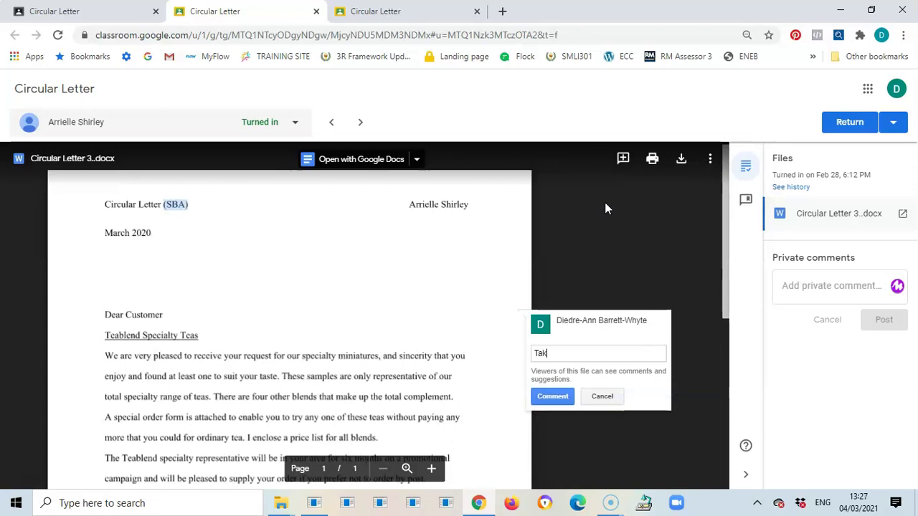
type("e this off")
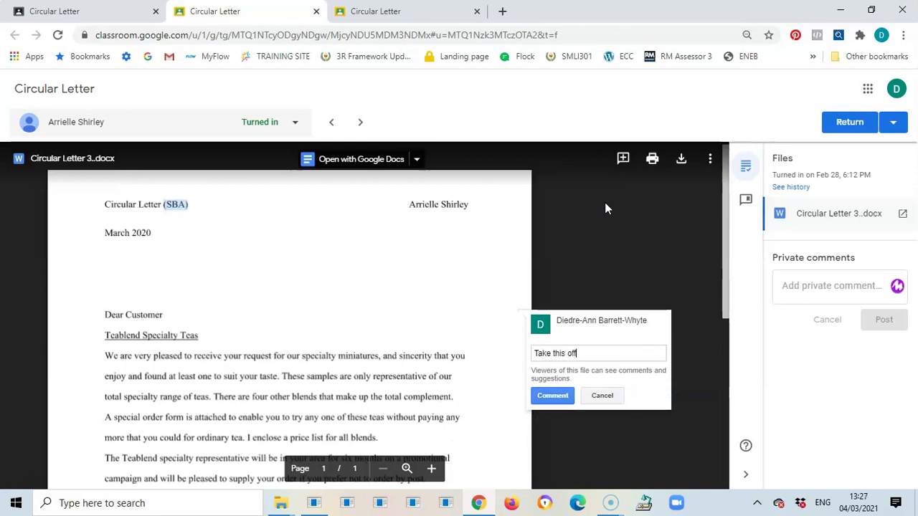
left_click(568, 395)
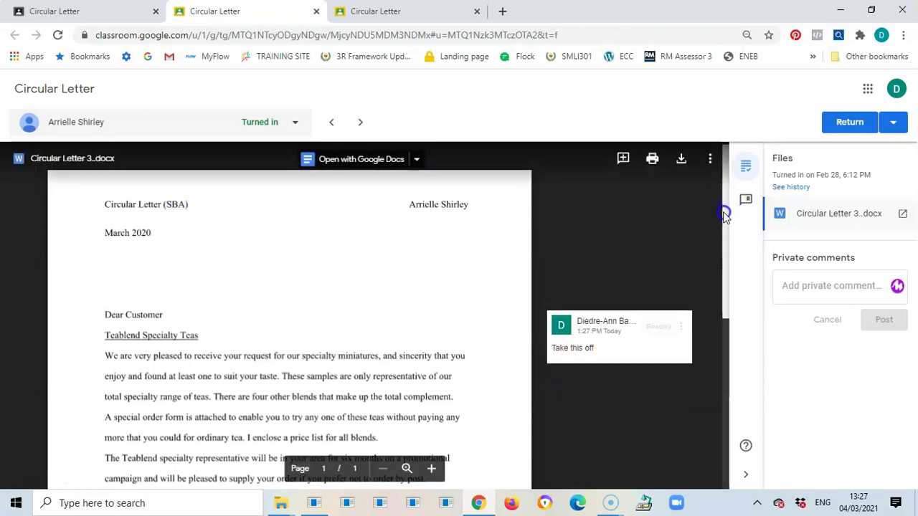
- Post a comment on the letter's body paragraphs: "This should be in single line spacing with a double space between paragraphs."
scroll(723, 222, "down", 2)
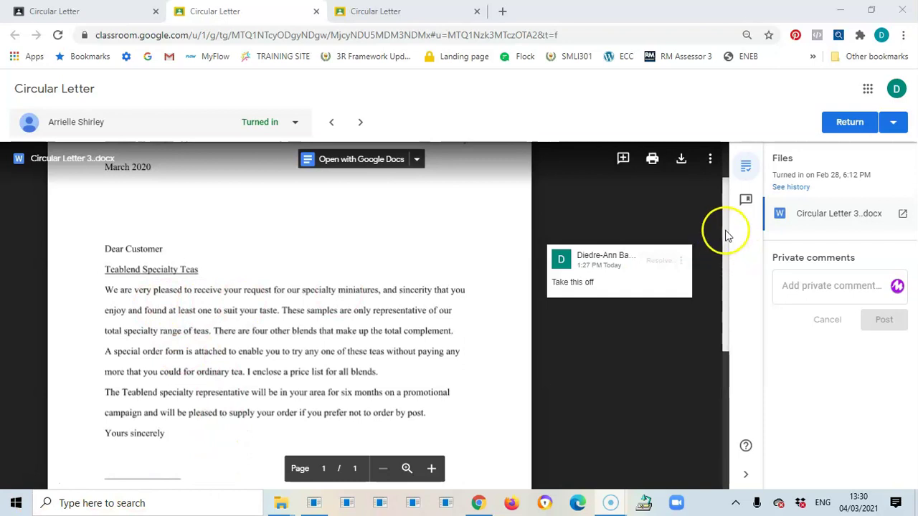
left_click_drag(727, 233, 735, 265)
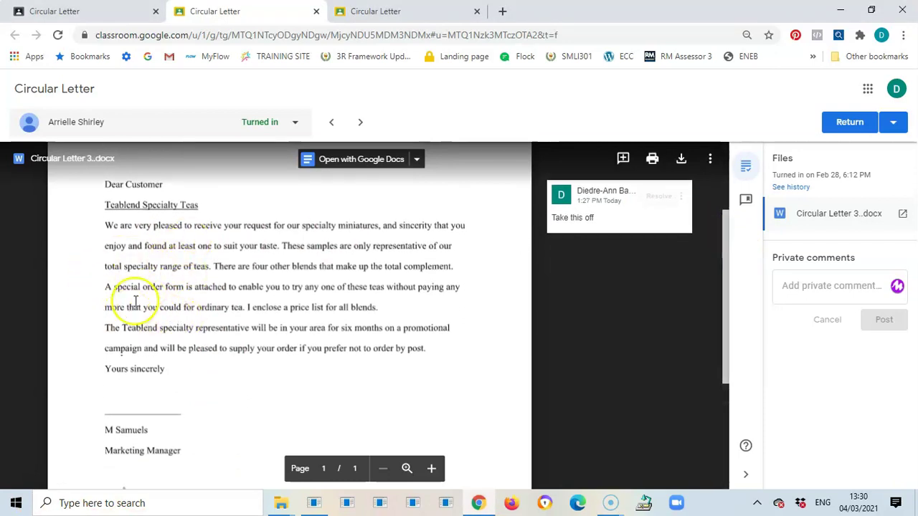
left_click(82, 225)
left_click(122, 256)
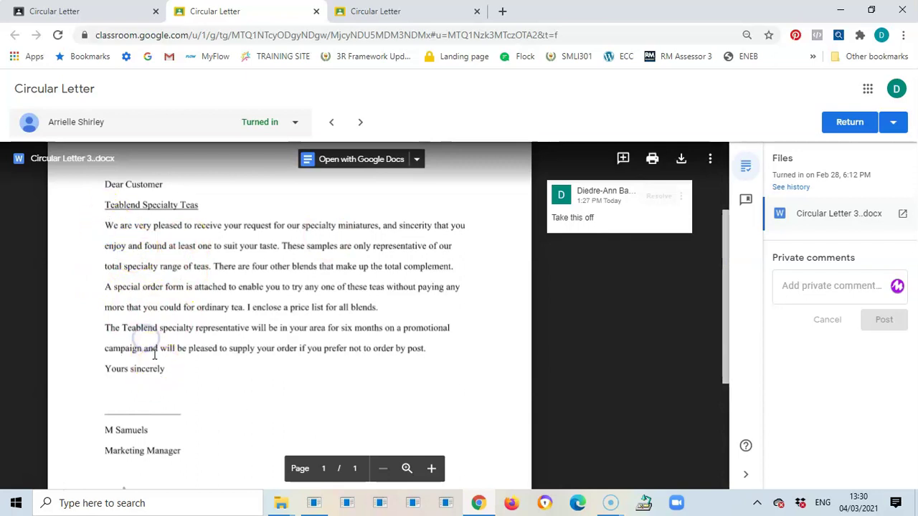
left_click(298, 348)
left_click_drag(297, 348, 107, 219)
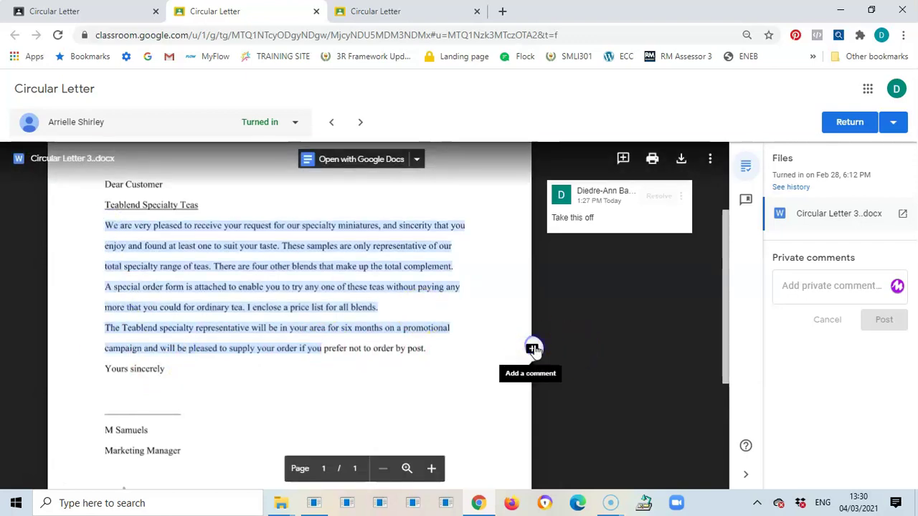
left_click(532, 349)
type("This")
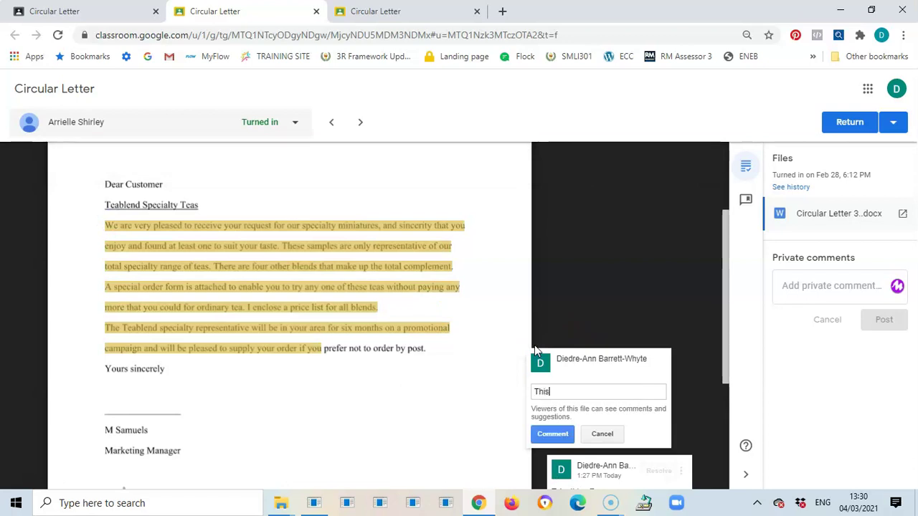
type(" should be")
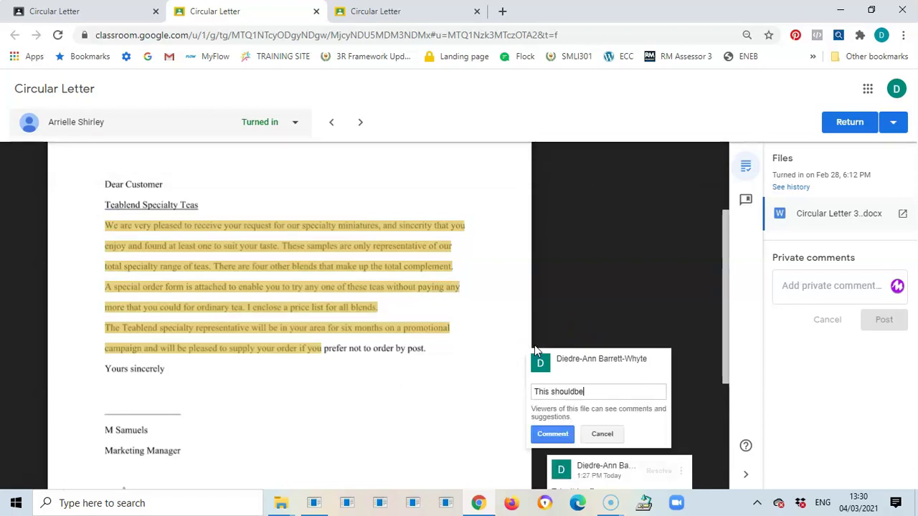
key("BackSpace")
key("BackSpace")
type("b")
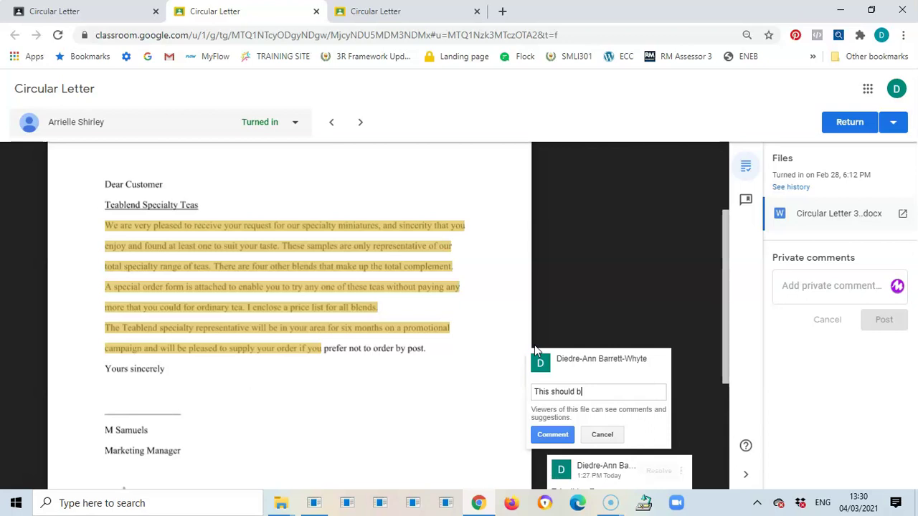
type("e in single lin")
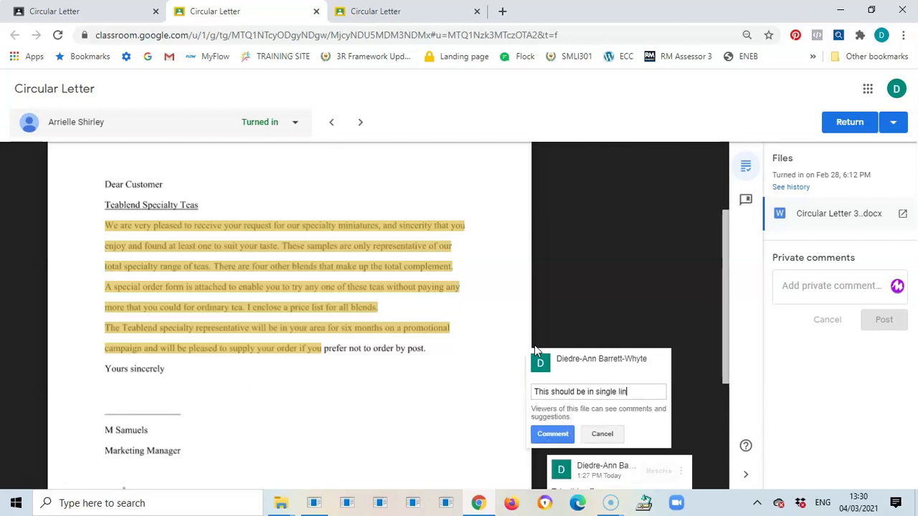
type("e spacing")
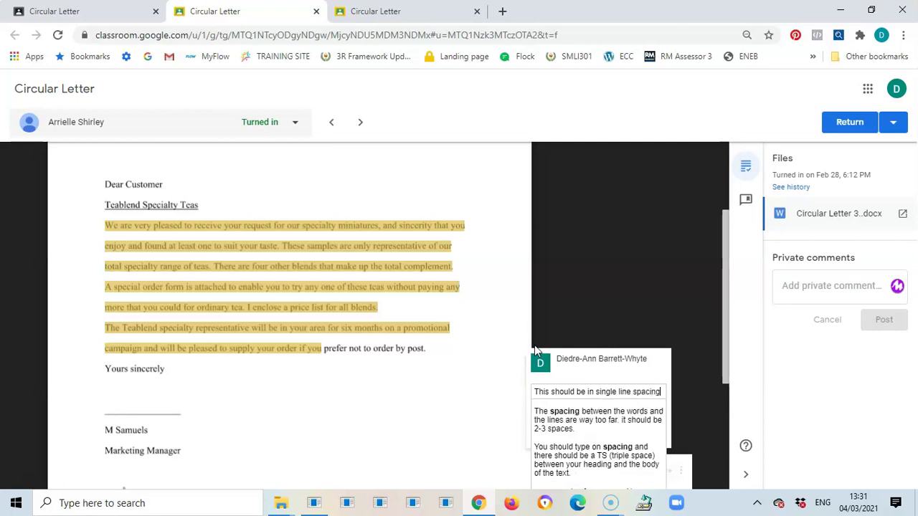
type(" with a d")
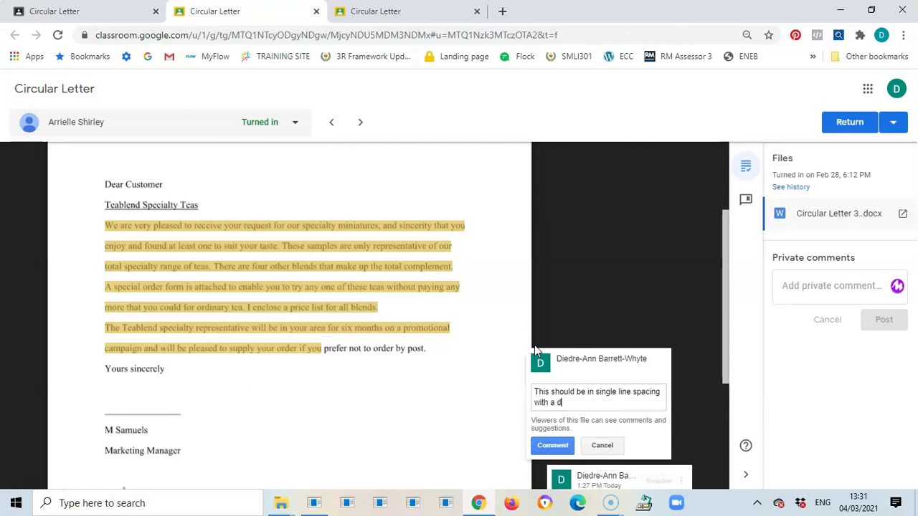
type("ouble")
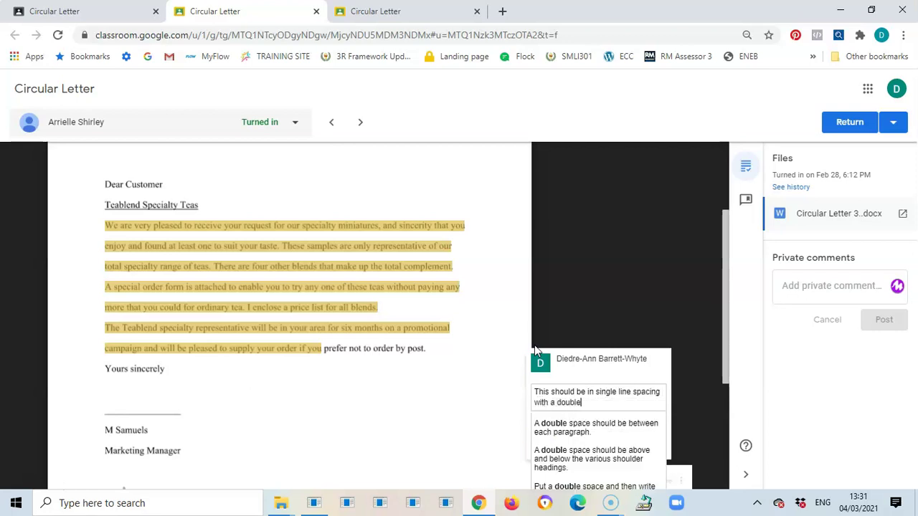
type(" space be")
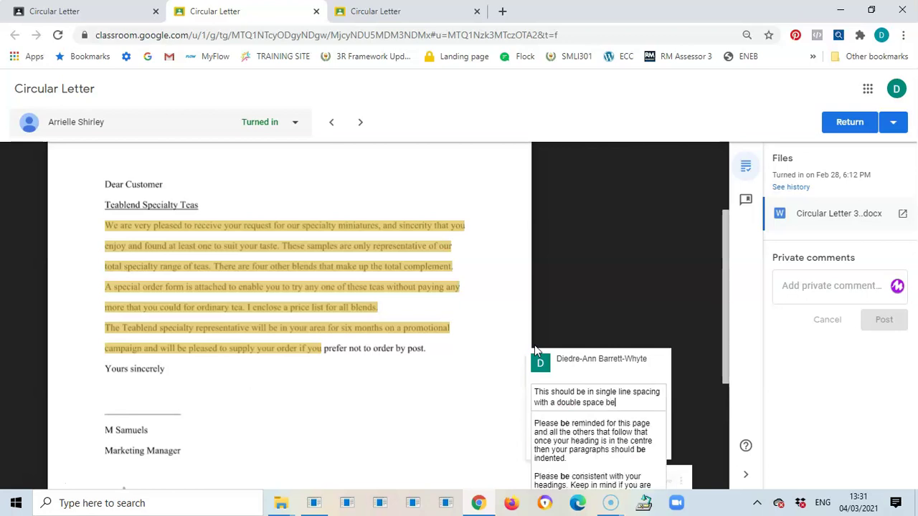
type("tween pa")
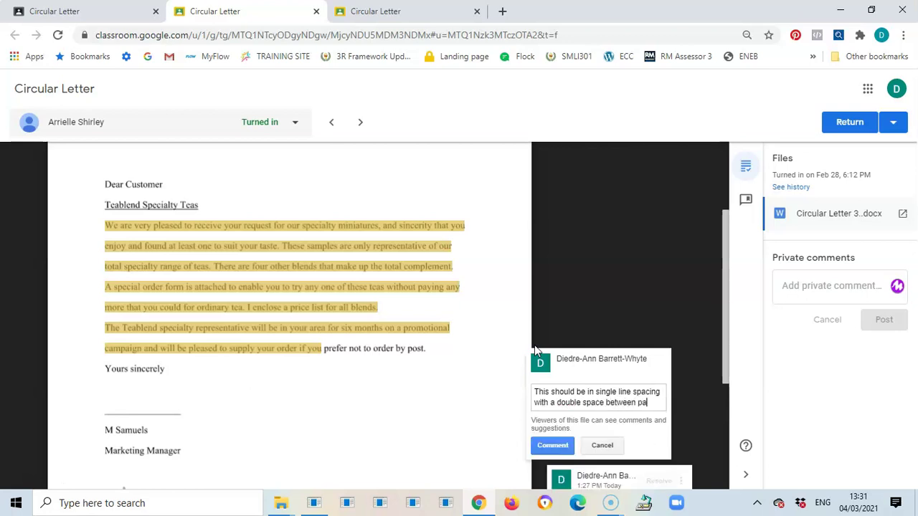
type("ragraphs")
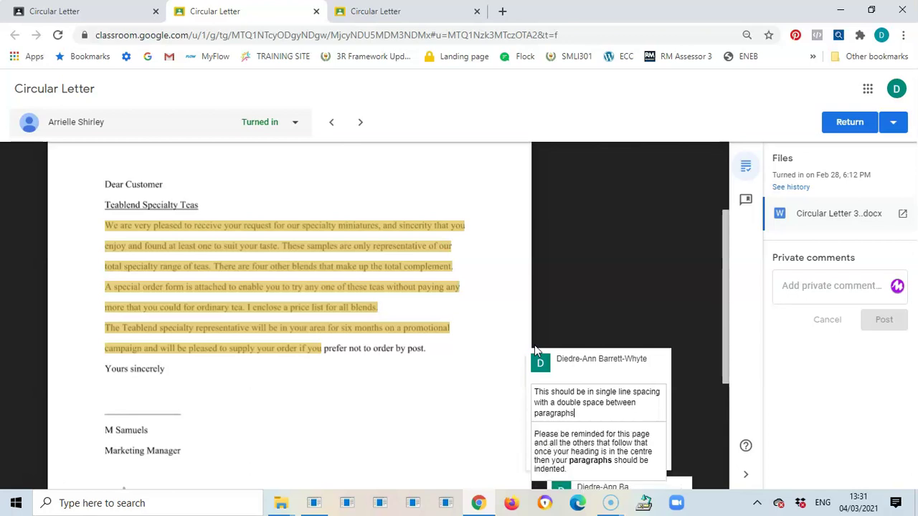
type(".")
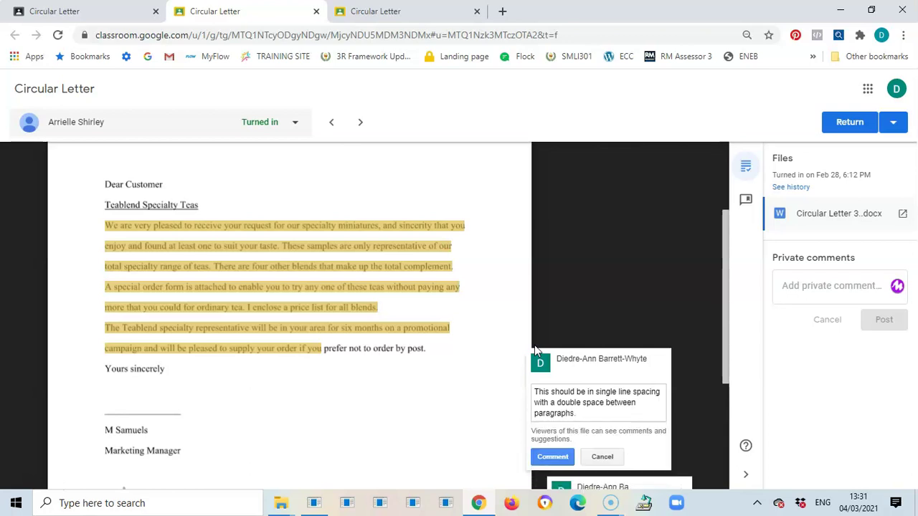
left_click(569, 456)
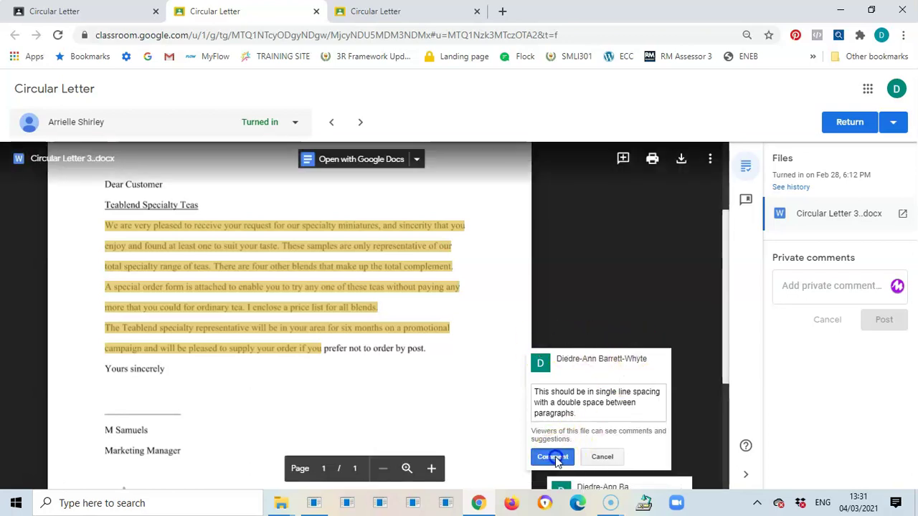
- Save the comment about single line spacing on the body paragraphs to the comment bank
left_click_drag(727, 268, 727, 292)
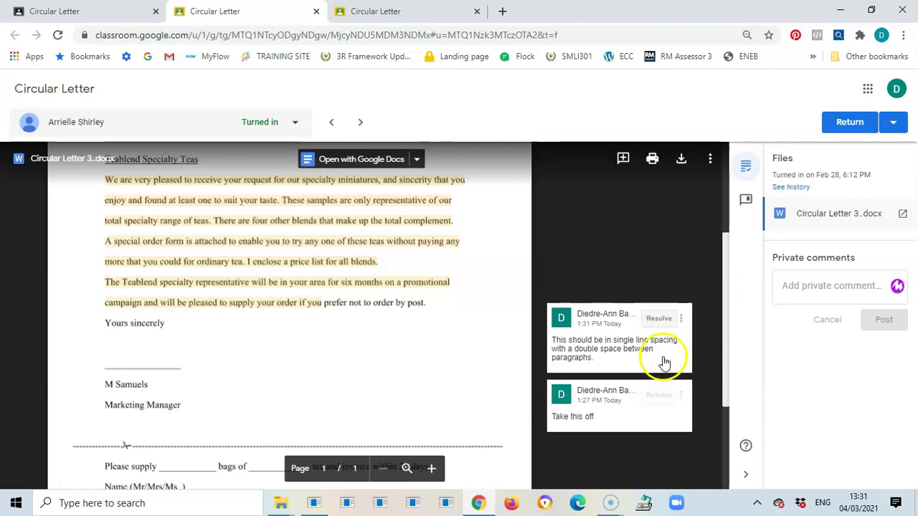
left_click(681, 321)
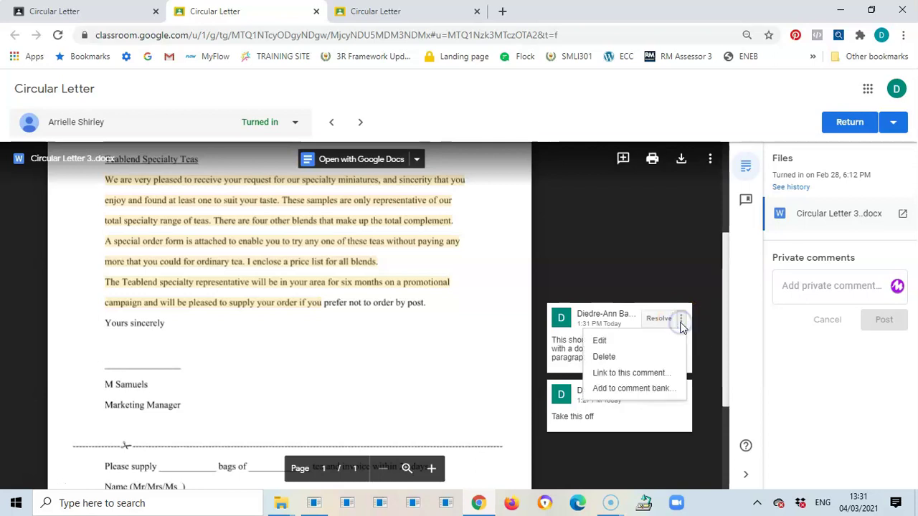
left_click(632, 389)
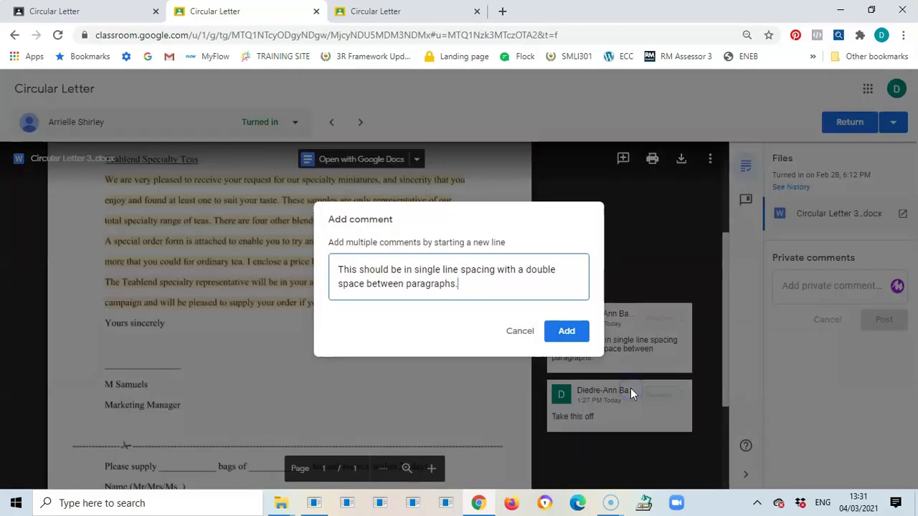
left_click(564, 353)
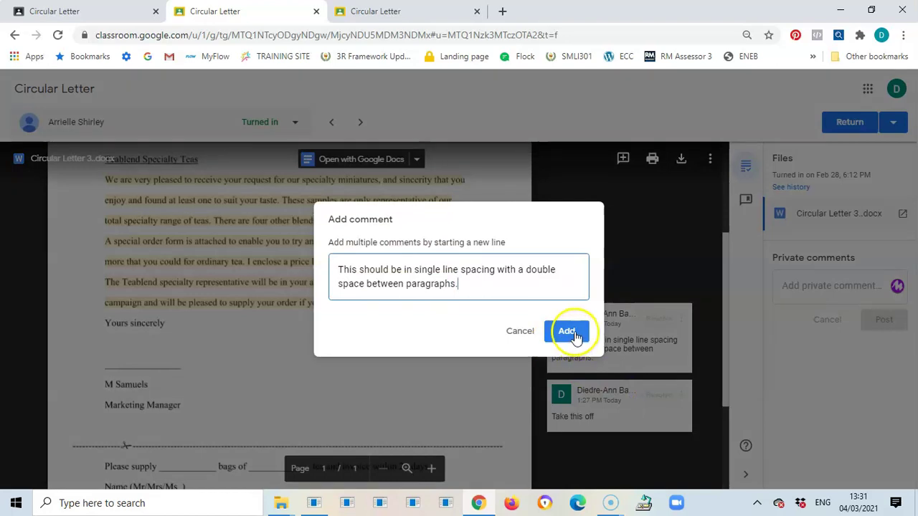
left_click(567, 332)
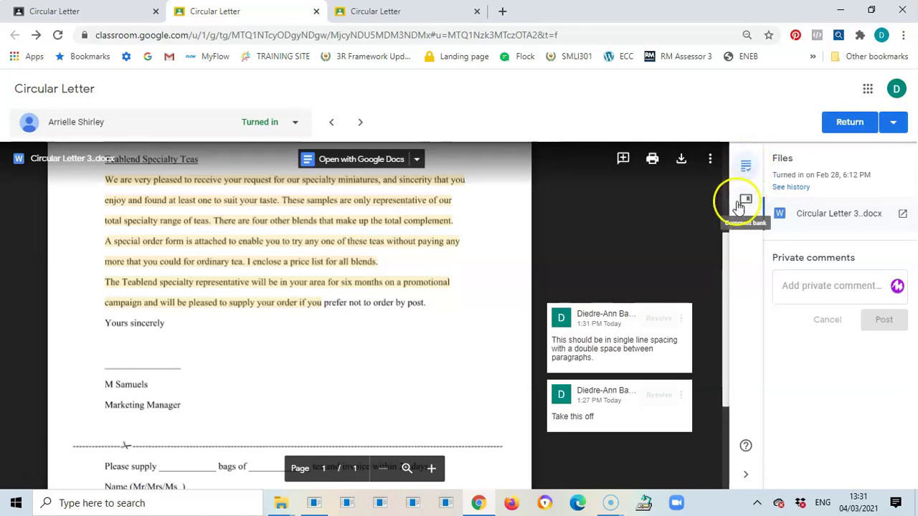
- Check the comment bank for the saved line spacing comment, and return to the submission's files view
left_click(746, 203)
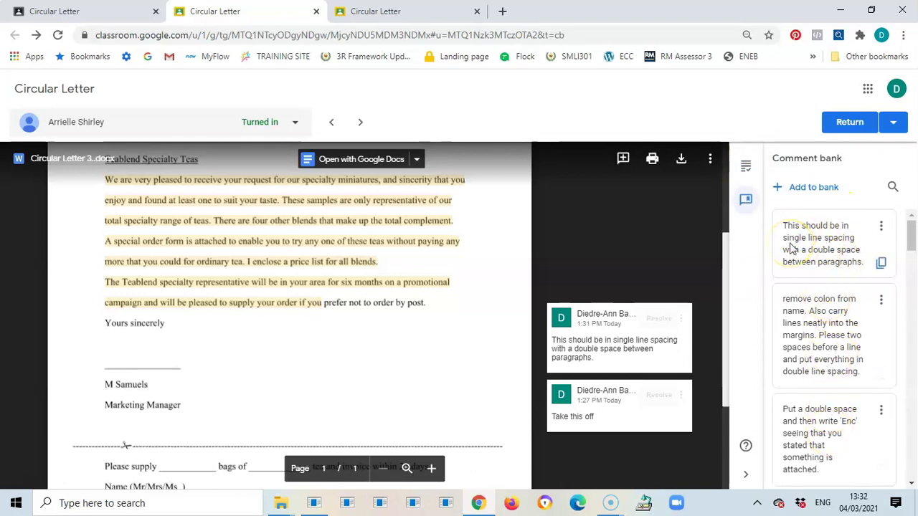
left_click(745, 201)
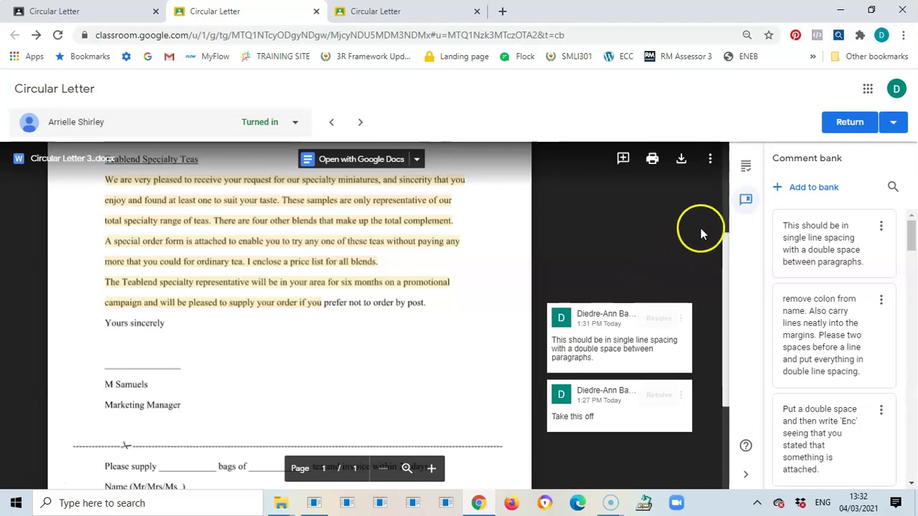
left_click(746, 166)
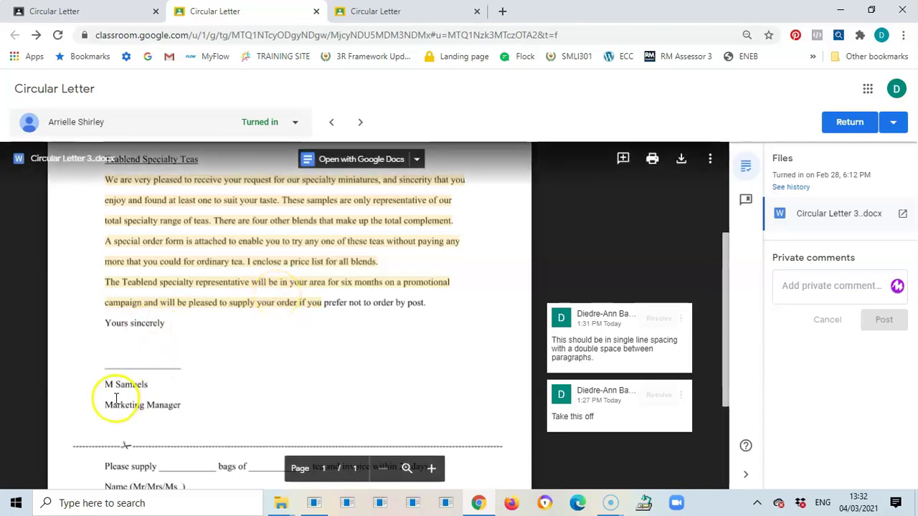
- Post a comment on the sender's name and job title below the signature line: "Place this in single line spacing and write out a full name for the person."
left_click_drag(109, 385, 157, 401)
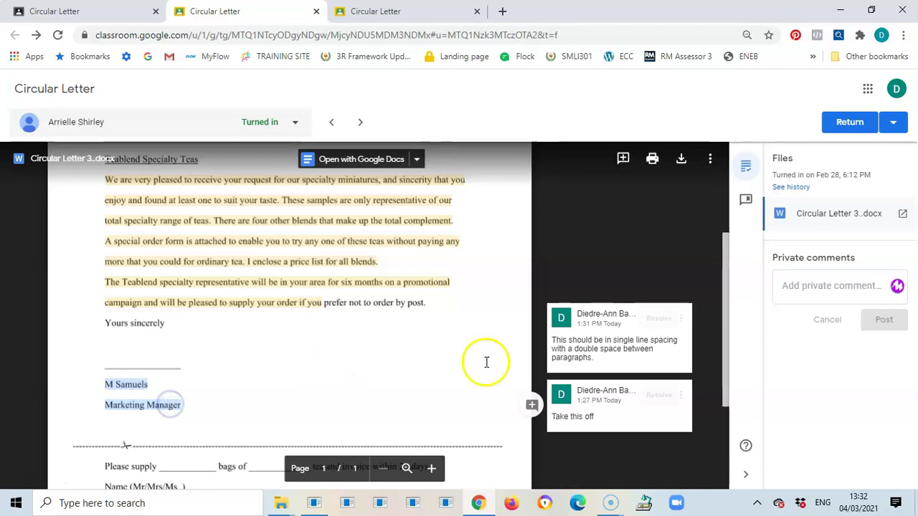
left_click(531, 404)
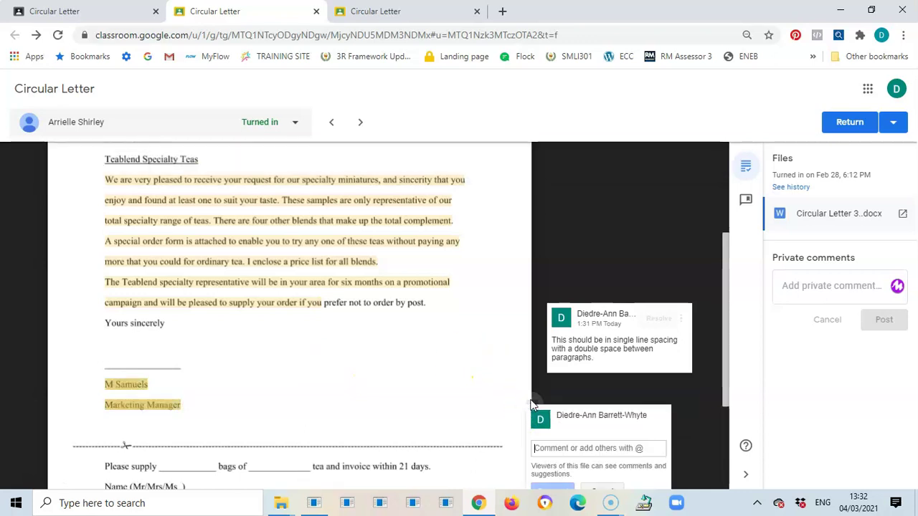
type("Pla")
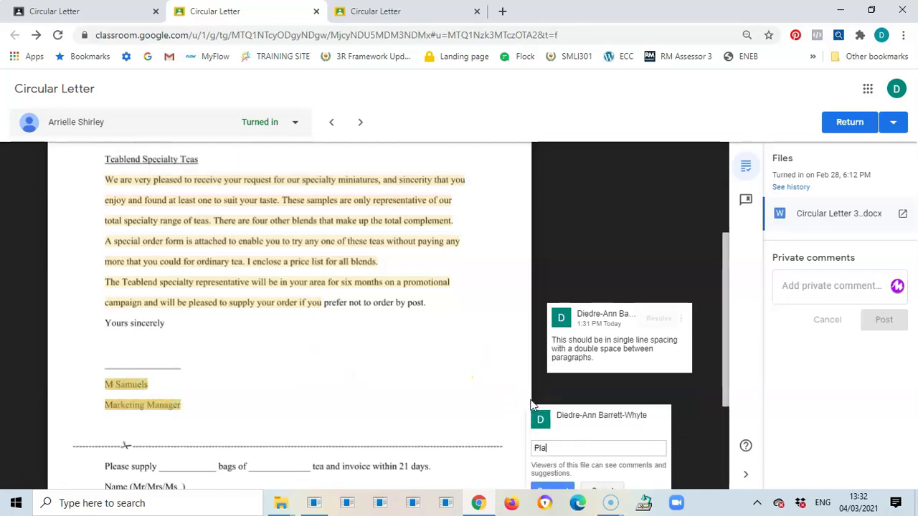
type("ce this in singlel ")
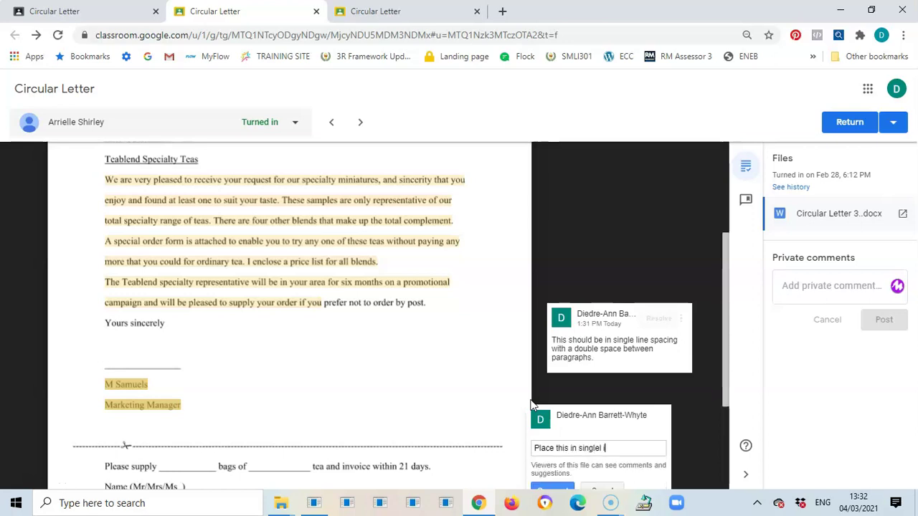
type("ine")
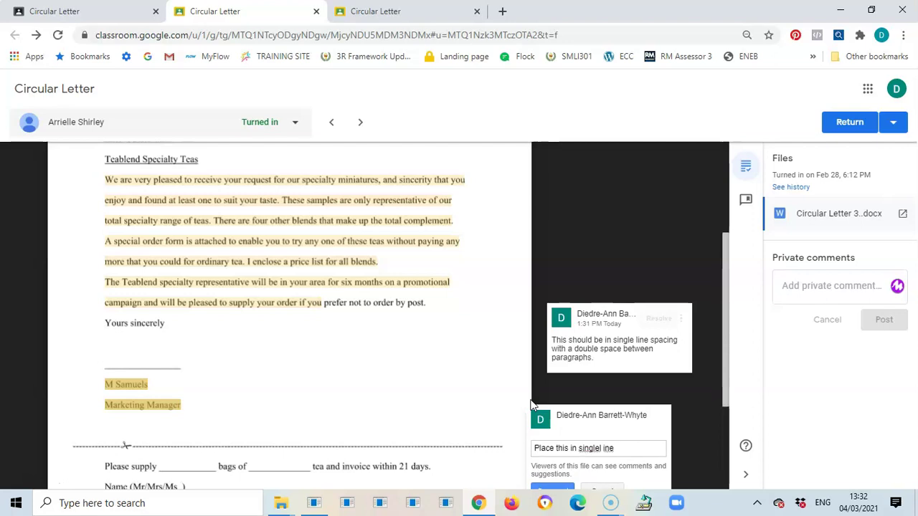
key("BackSpace")
key("BackSpace")
key("BackSpace")
key("BackSpace")
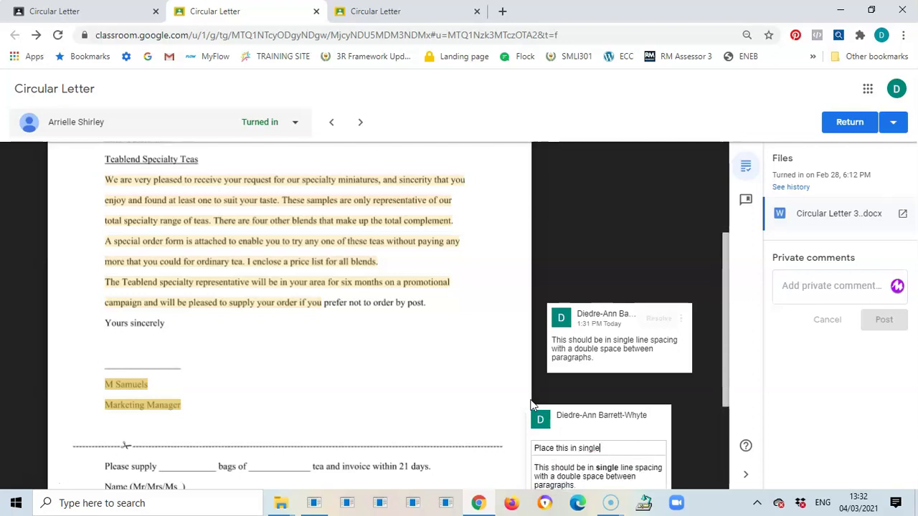
type("line spacing")
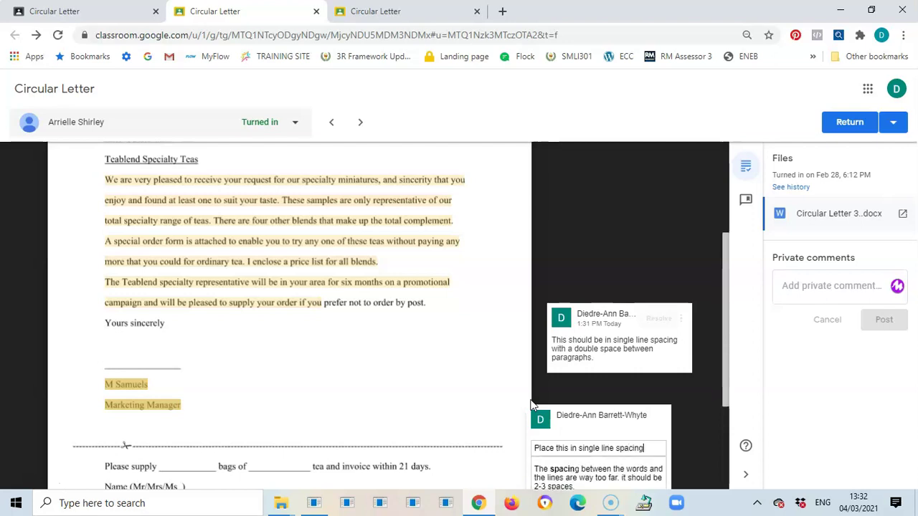
key("Return")
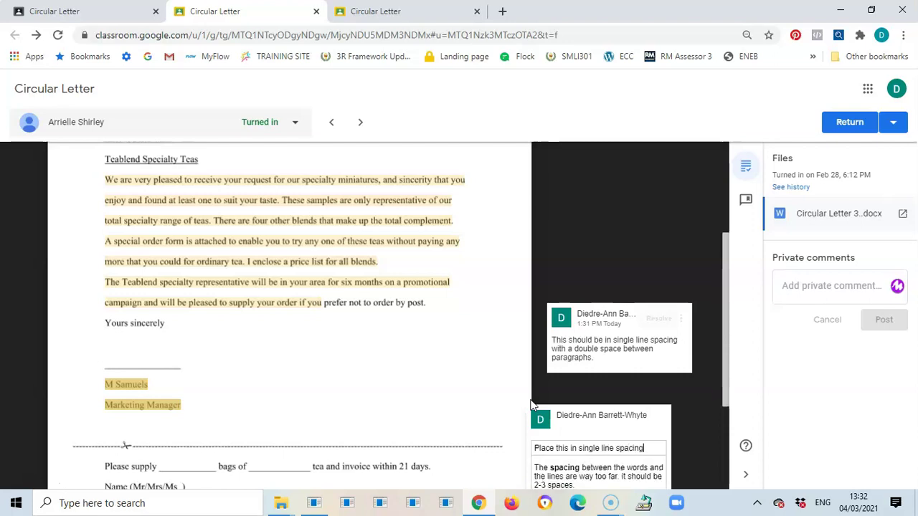
type("and write")
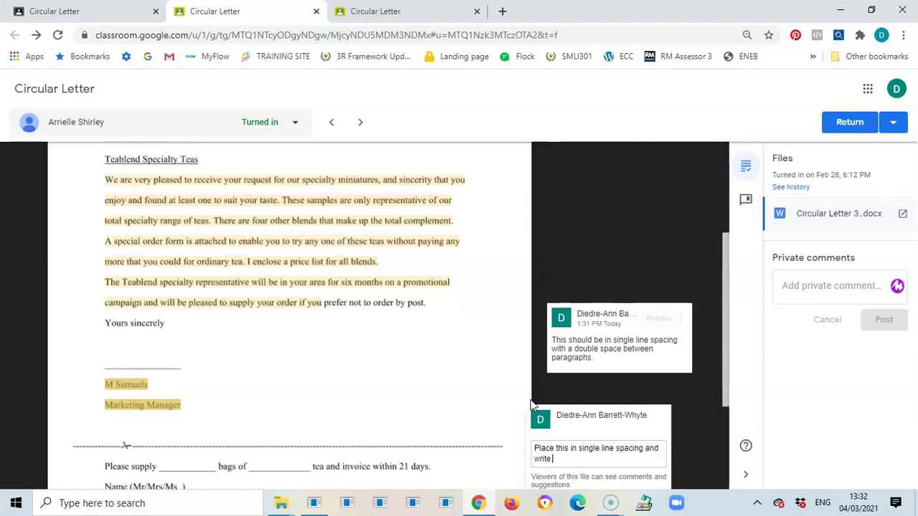
type(" out a full name for the person.")
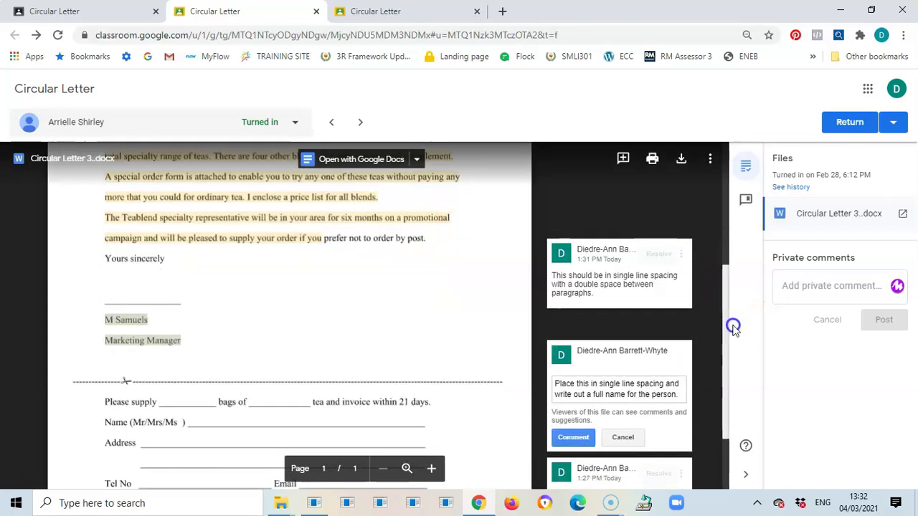
left_click(574, 438)
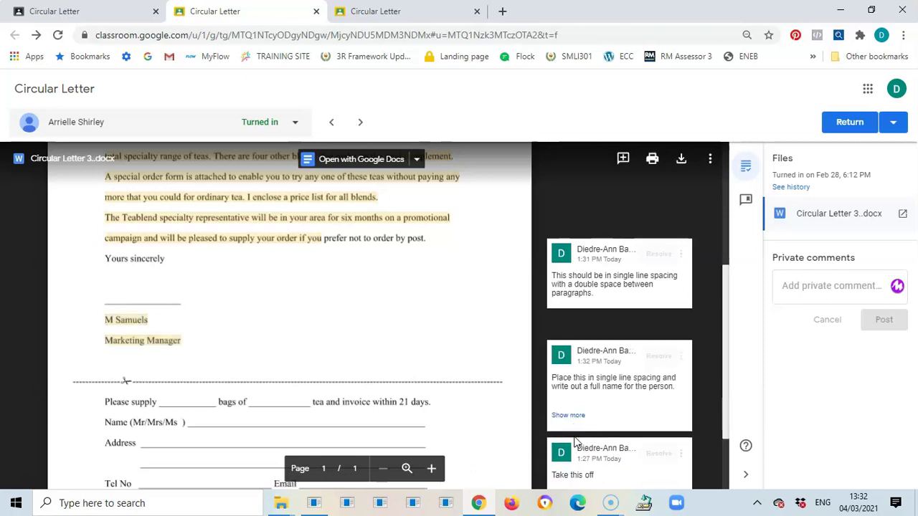
- Download the submitted Circular Letter 3..docx and open the downloaded copy in Microsoft Word
mouse_move(127, 376)
left_mouse_down()
mouse_move(129, 305)
mouse_move(130, 347)
mouse_move(109, 324)
left_mouse_up()
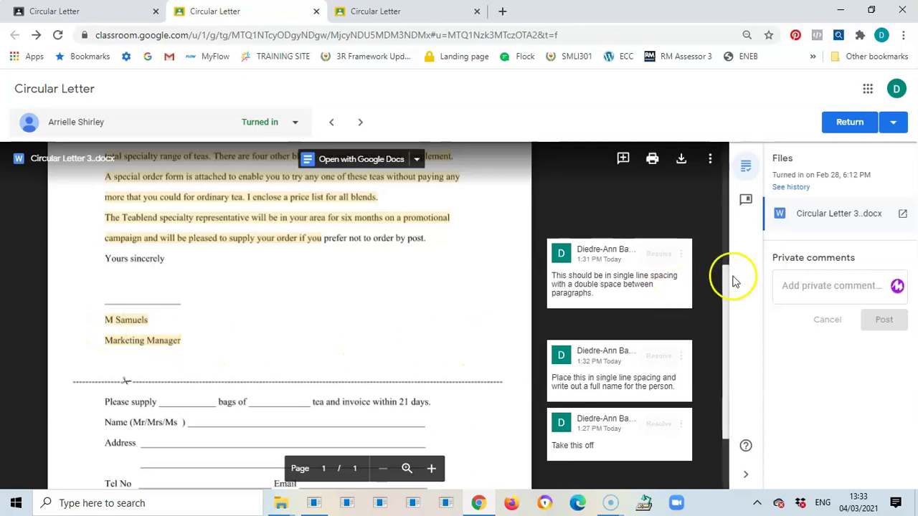
left_click_drag(725, 287, 718, 236)
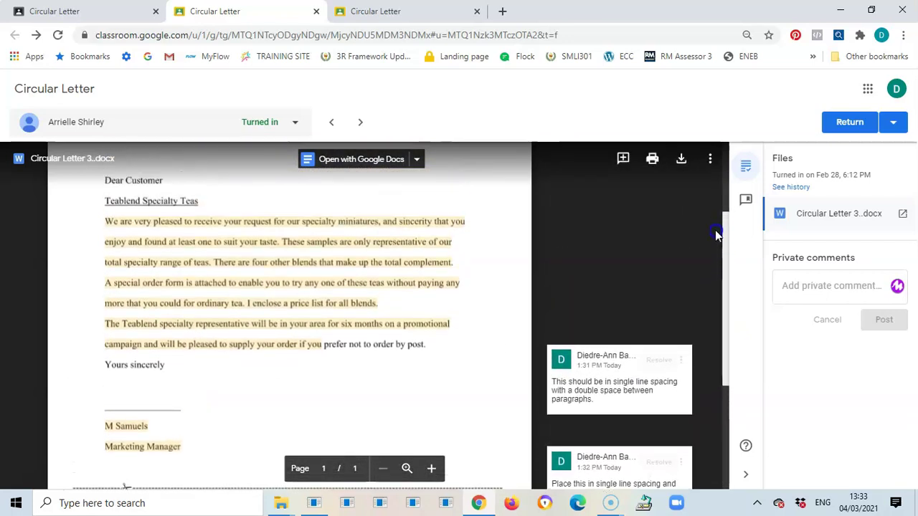
left_click(683, 159)
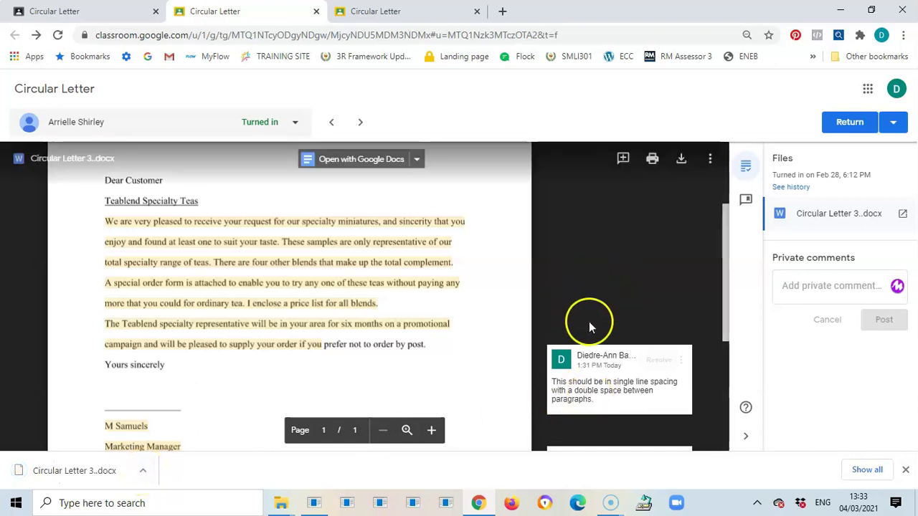
left_click(144, 471)
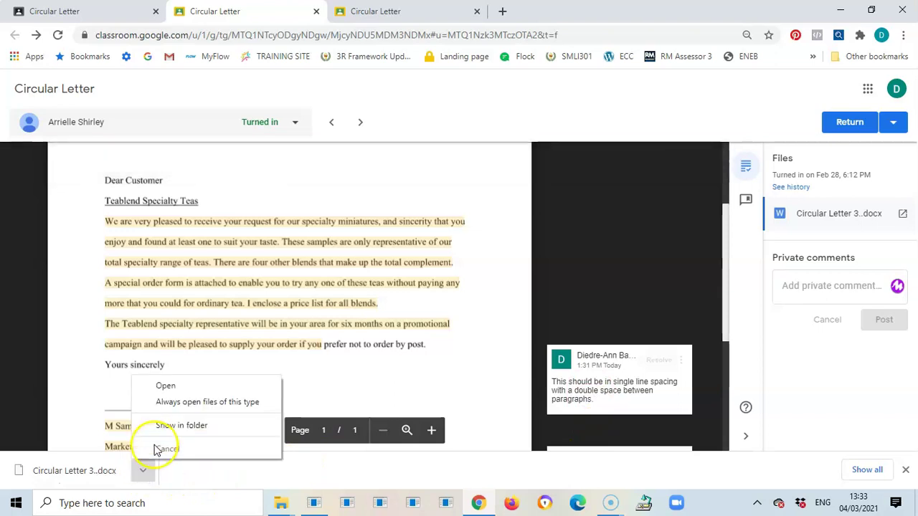
left_click(169, 386)
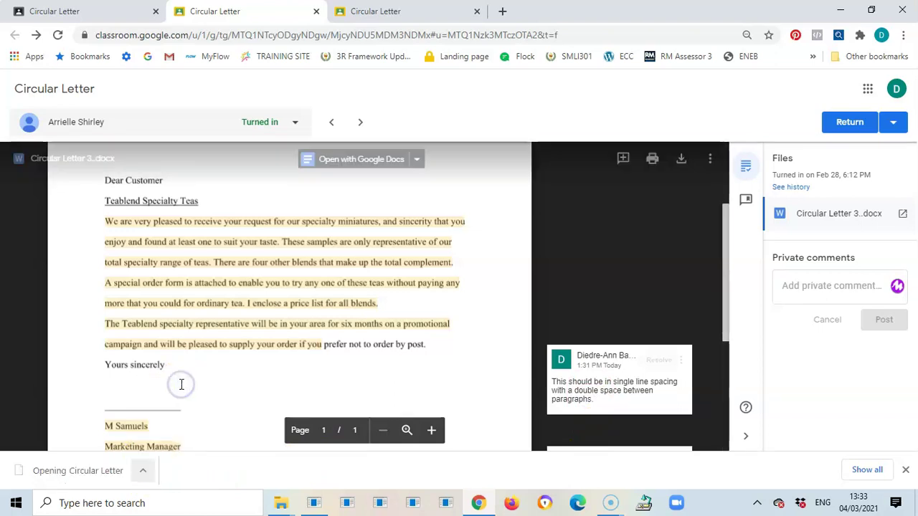
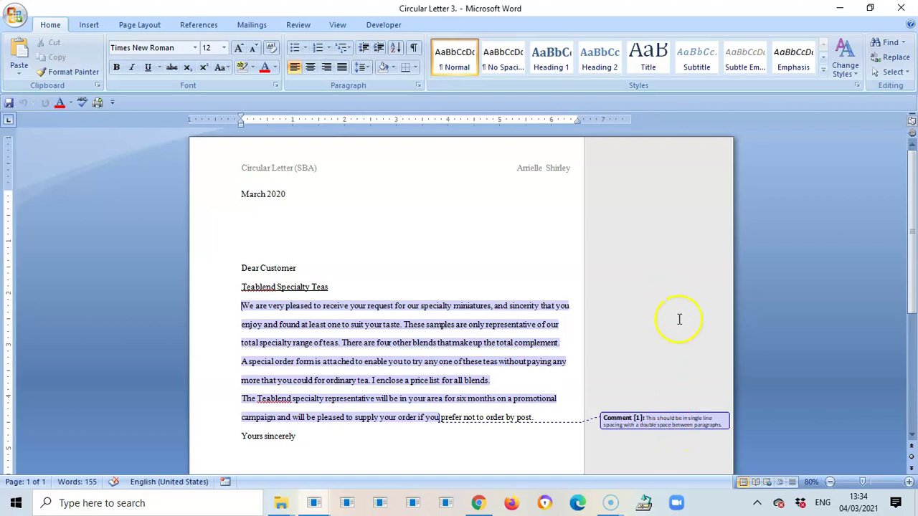
- Add the comment "Please ensure that you have two spaces before and after a line." to the tear-off slip's text from "Please supply" to "invoice"
mouse_move(912, 200)
left_mouse_down()
mouse_move(914, 310)
mouse_move(909, 184)
left_mouse_up()
left_click(298, 25)
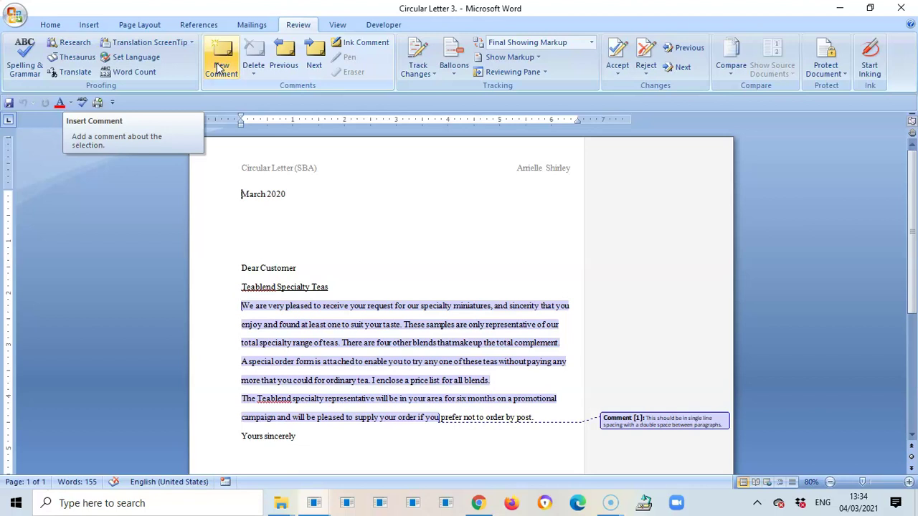
left_click(220, 64)
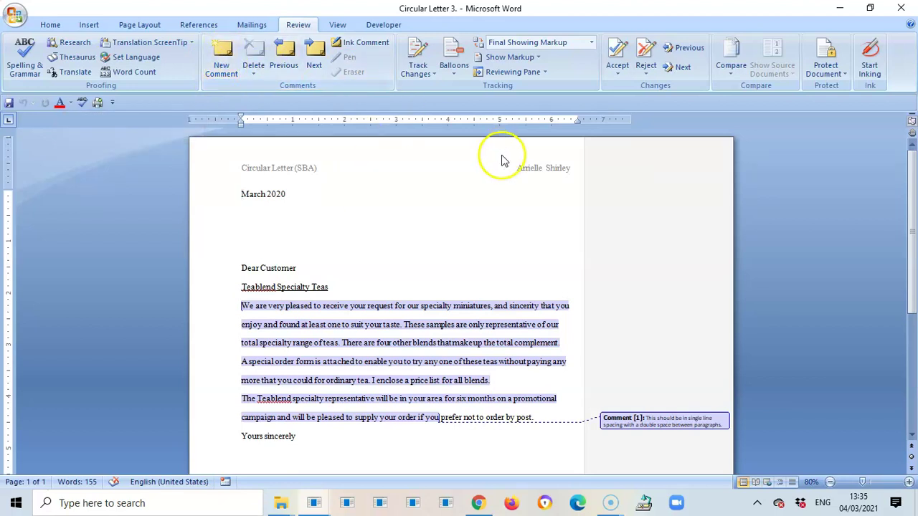
left_click_drag(912, 187, 913, 294)
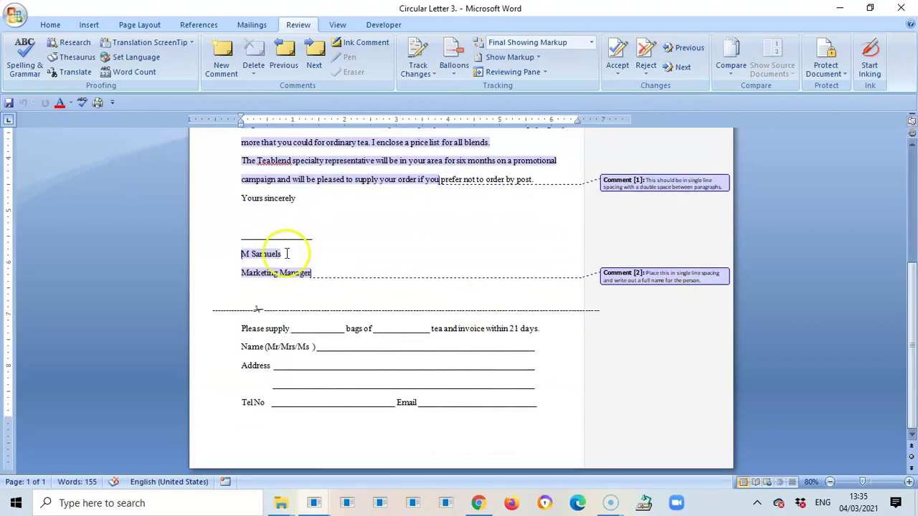
left_click(241, 214)
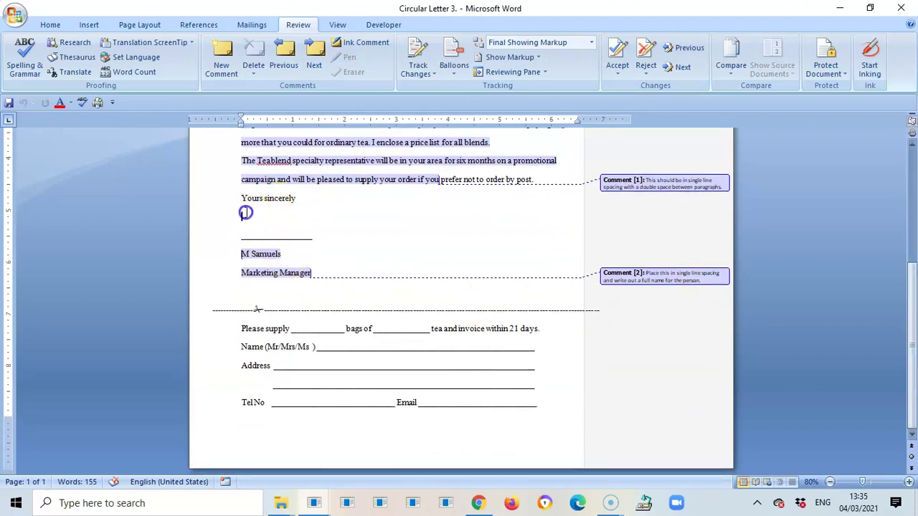
left_click(243, 227)
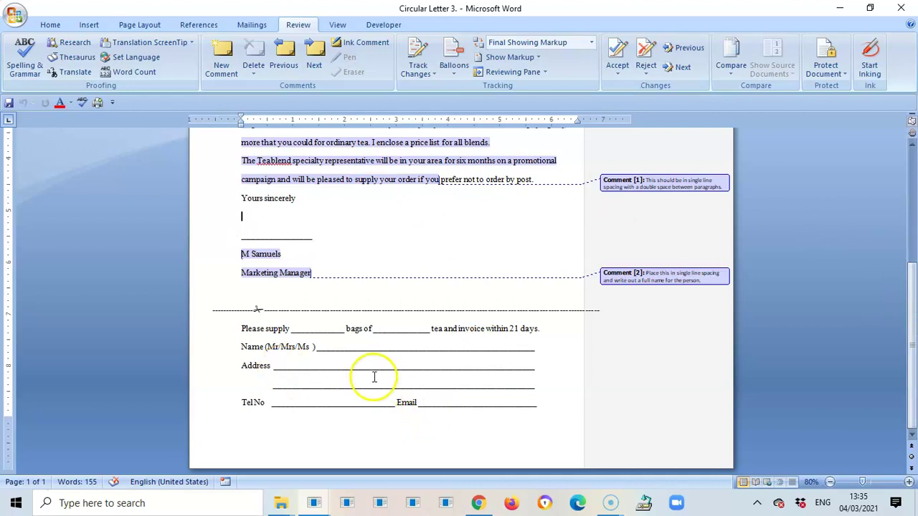
left_click_drag(241, 330, 468, 340)
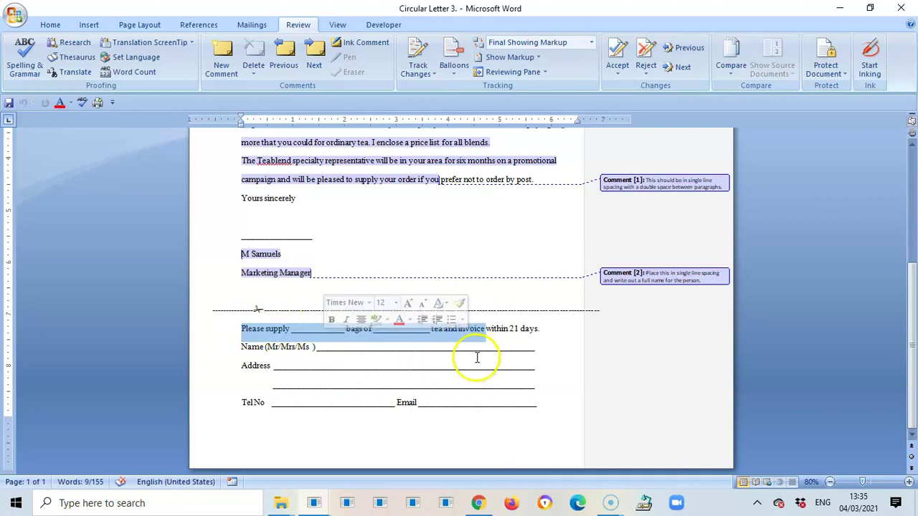
left_click(223, 58)
left_click(617, 330)
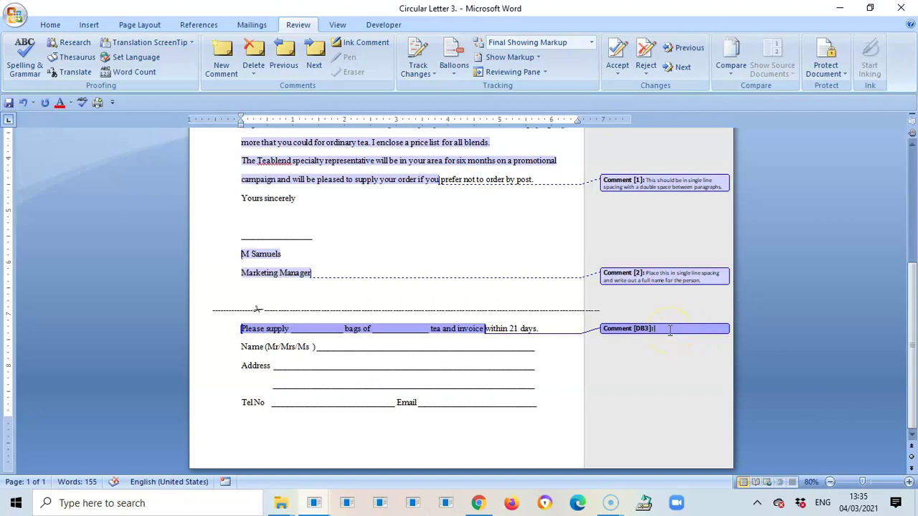
type("Please ens")
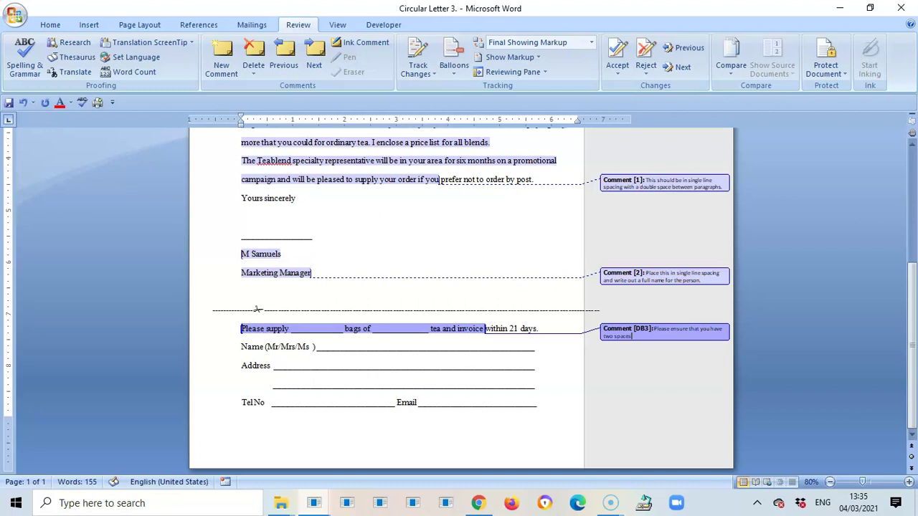
type("ure that you have refore and after a line.")
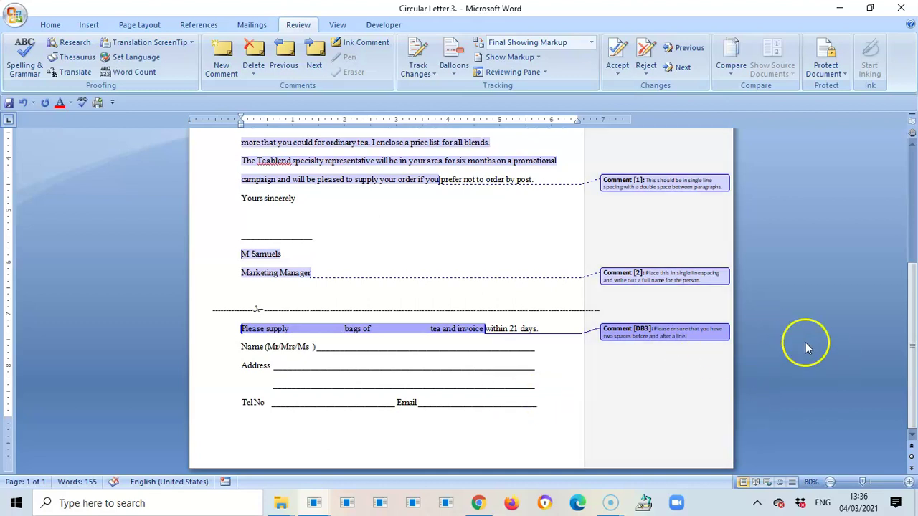
- Try to add a comment to "(SBA)" in the page header, and return to the letter's body
mouse_move(910, 390)
left_mouse_down()
mouse_move(912, 379)
mouse_move(913, 400)
left_mouse_up()
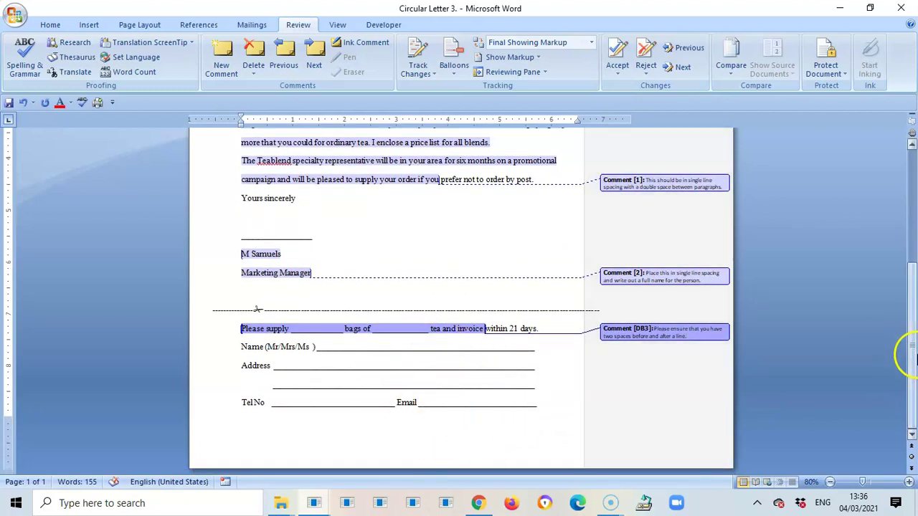
left_click_drag(912, 363, 896, 265)
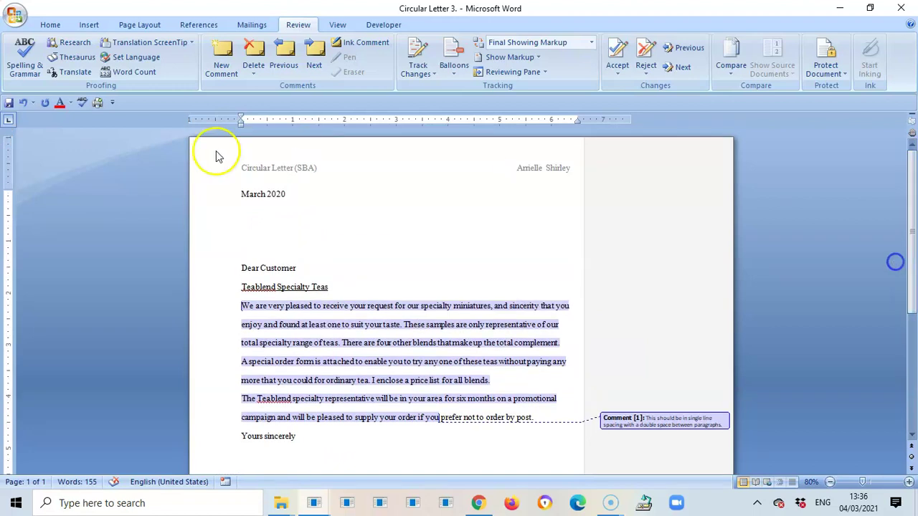
double_click(315, 172)
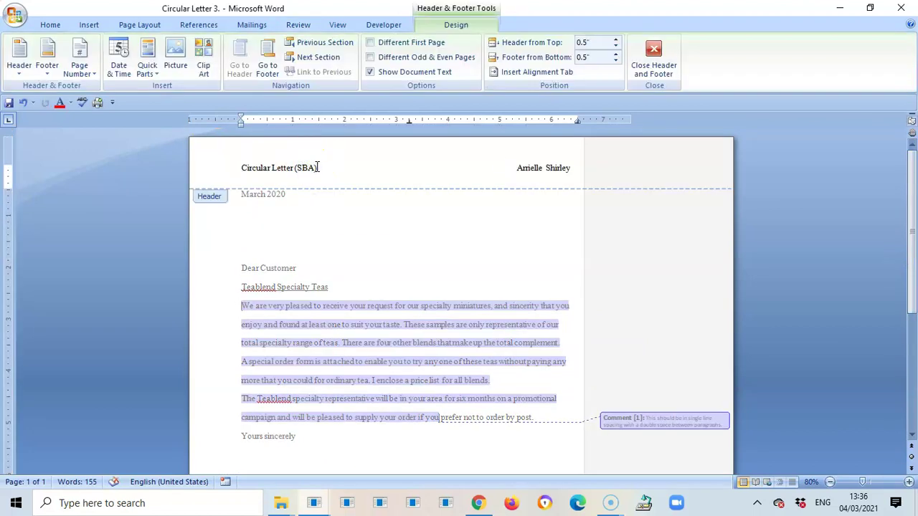
left_click(295, 170)
left_click_drag(295, 170, 488, 165)
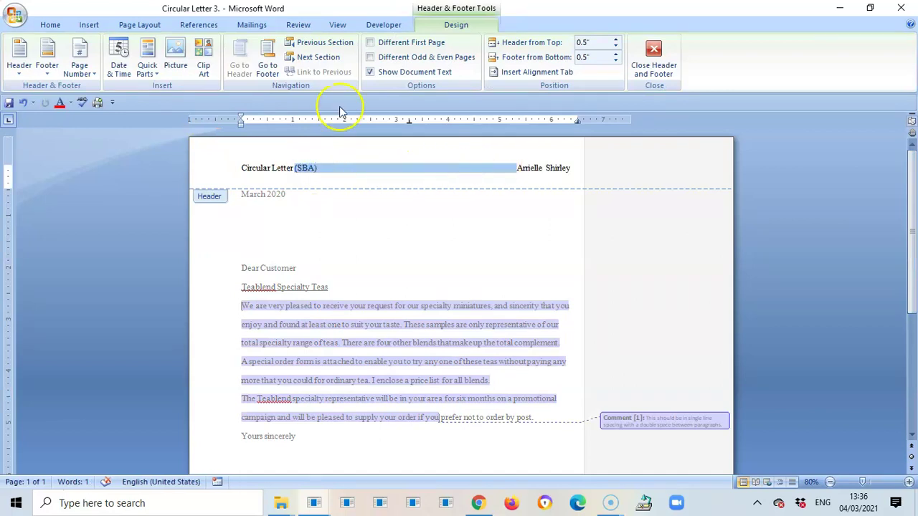
left_click(299, 25)
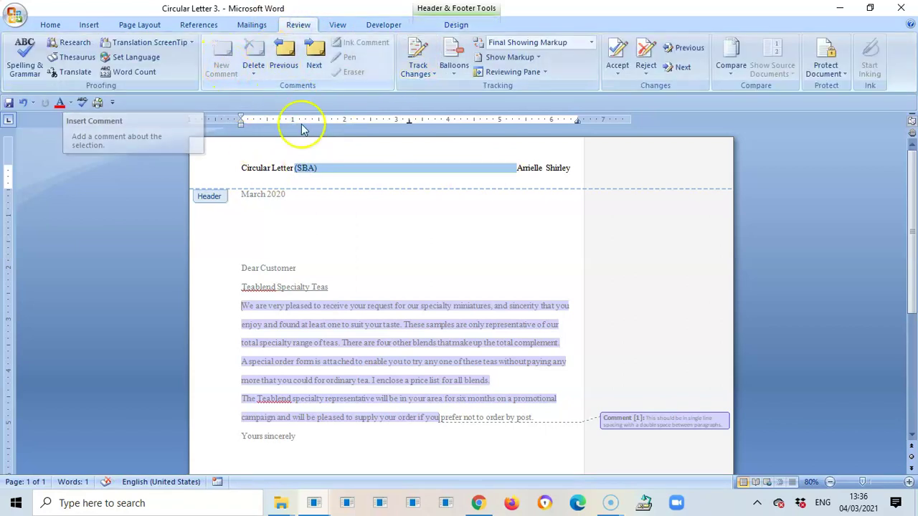
left_click(385, 248)
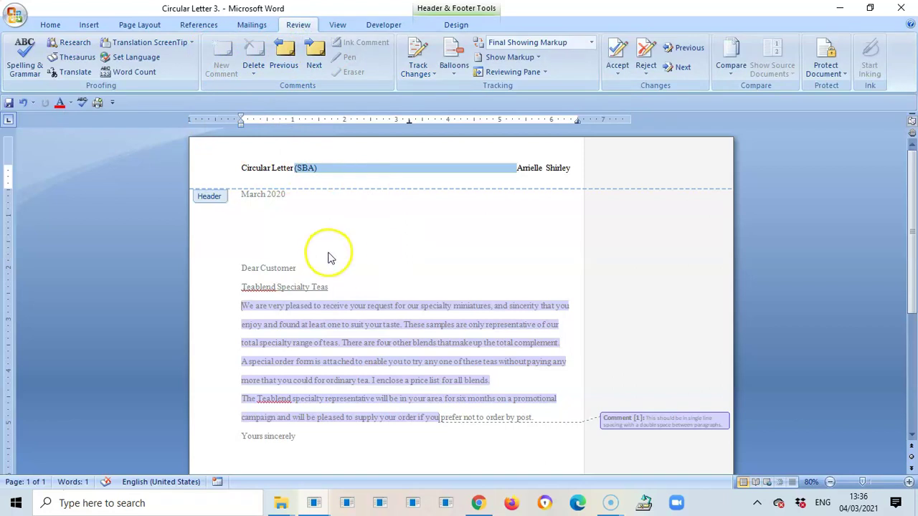
left_click(451, 9)
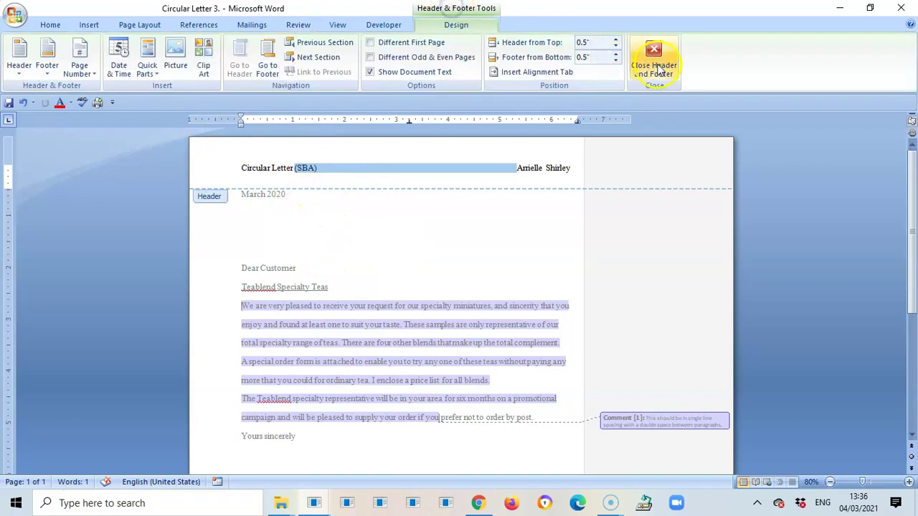
left_click(654, 48)
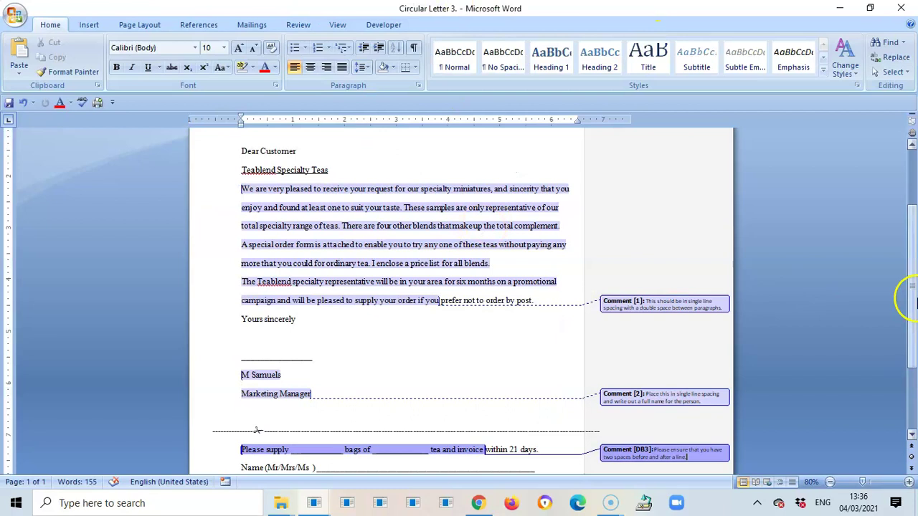
left_click_drag(912, 315, 911, 380)
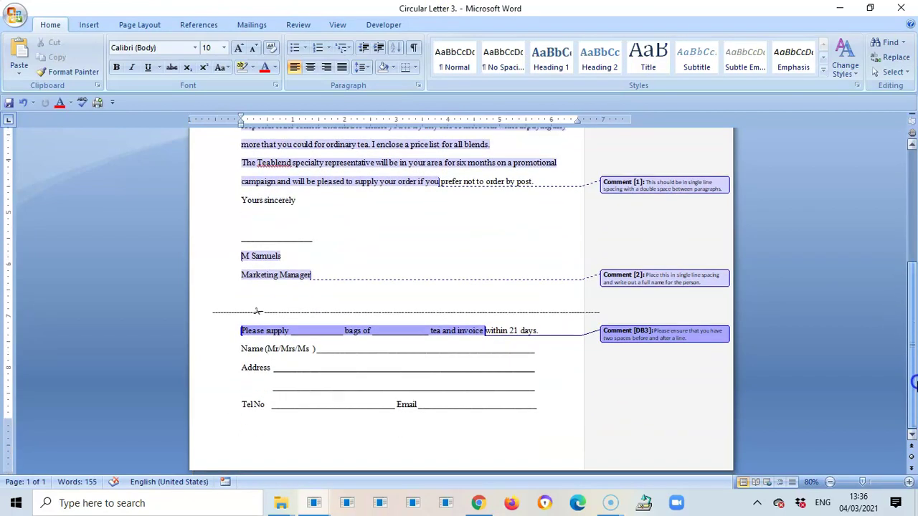
- Add the comment "Two spaces before and after a line" to the tear-off slip's blanks from after "Tel No" through the "Email" line
left_click(298, 24)
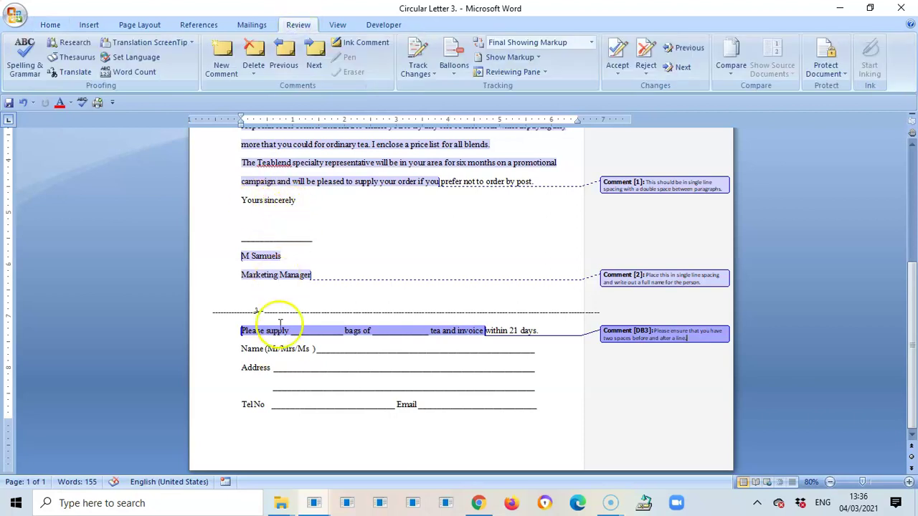
left_click_drag(395, 404, 422, 406)
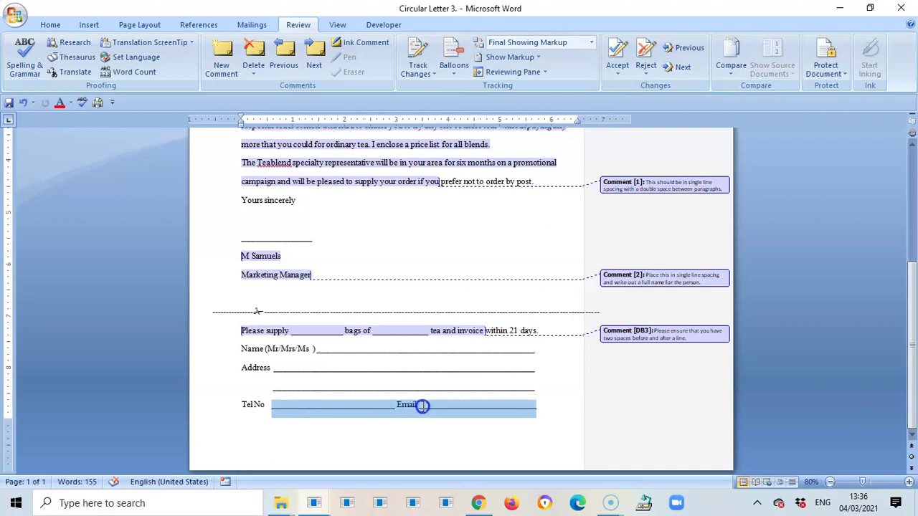
left_click(223, 55)
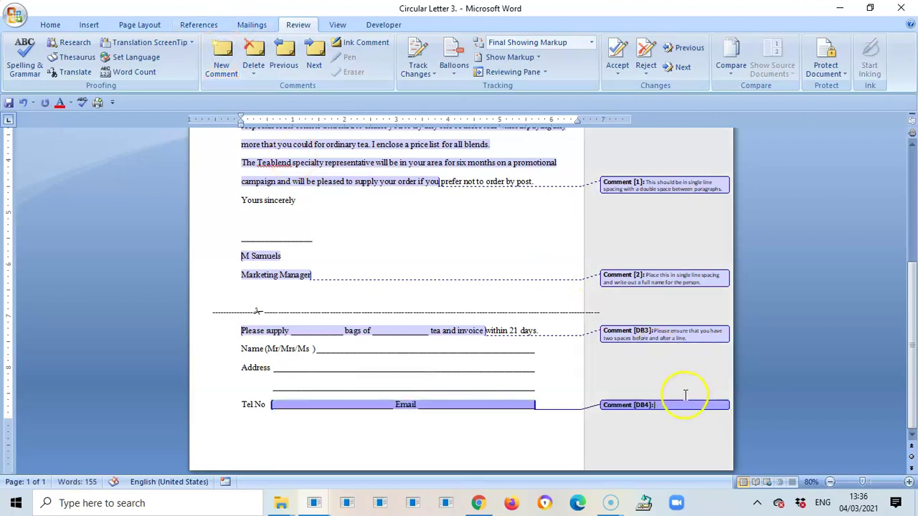
type("two spaces before and")
type("after a line")
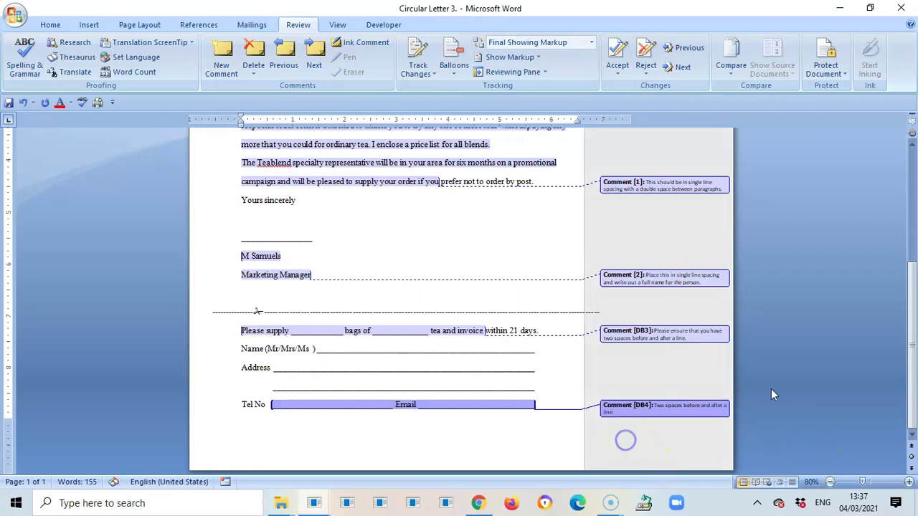
- Set the review display to Final and read through the letter without its comments, from the header to the tear-off slip
left_click_drag(912, 388, 910, 242)
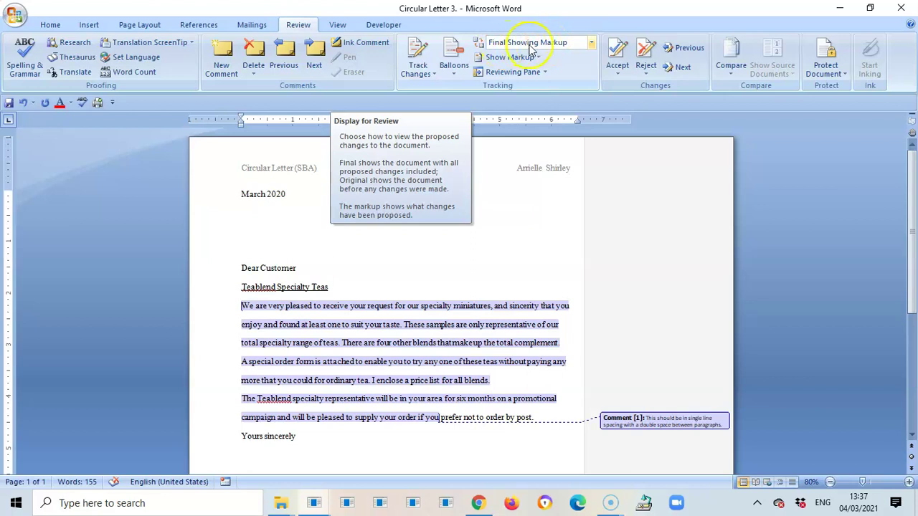
left_click(591, 45)
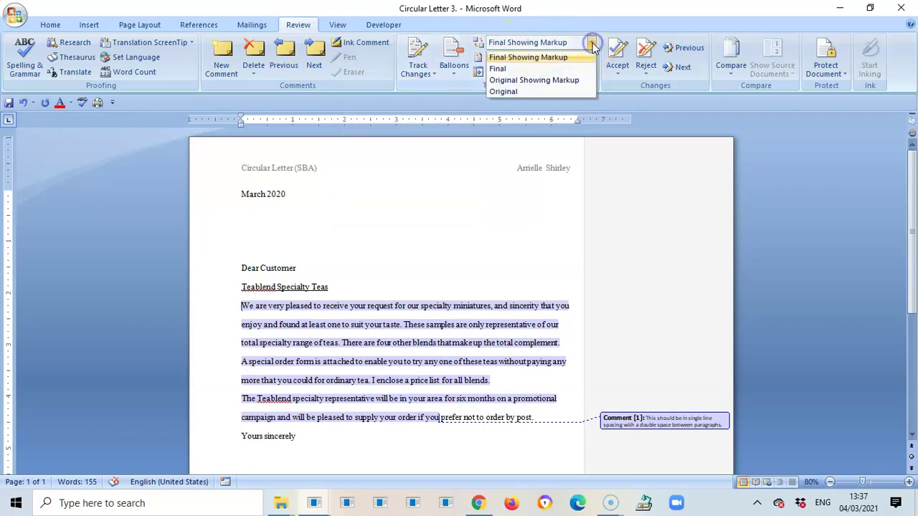
left_click(513, 67)
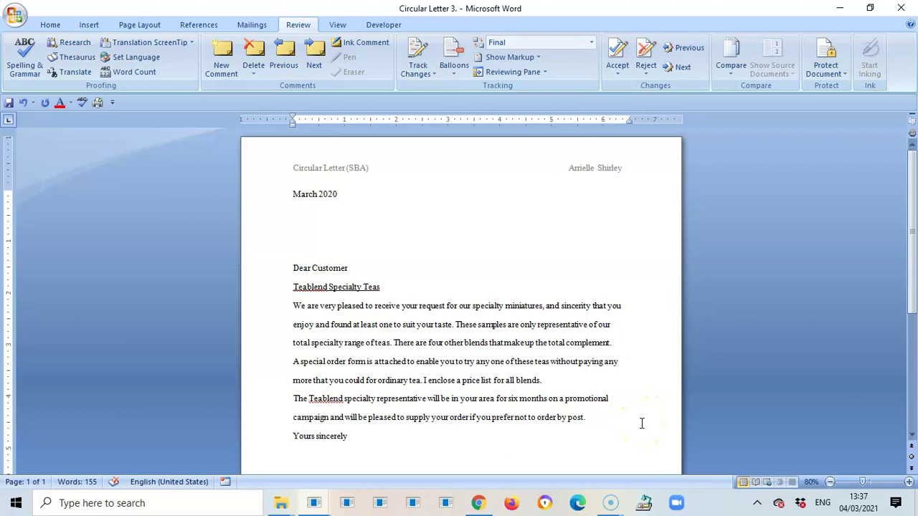
left_click(909, 482)
left_click(910, 482)
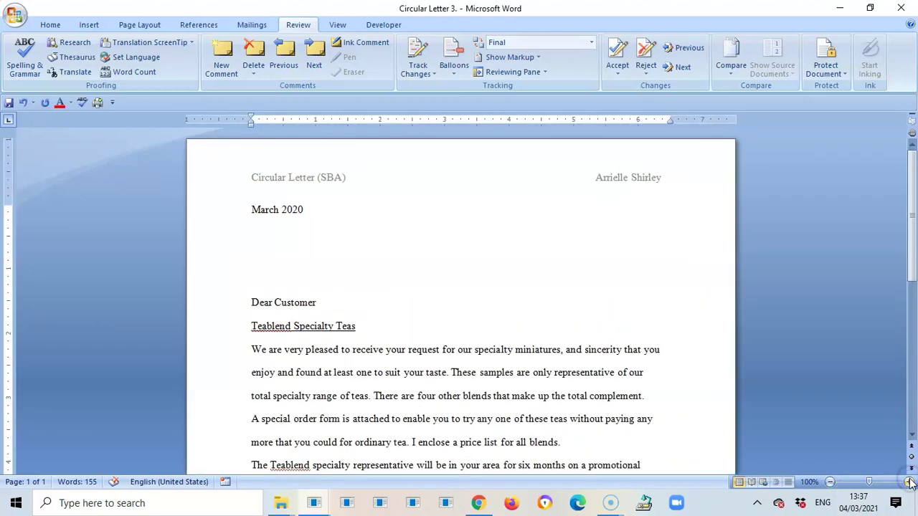
left_click(909, 482)
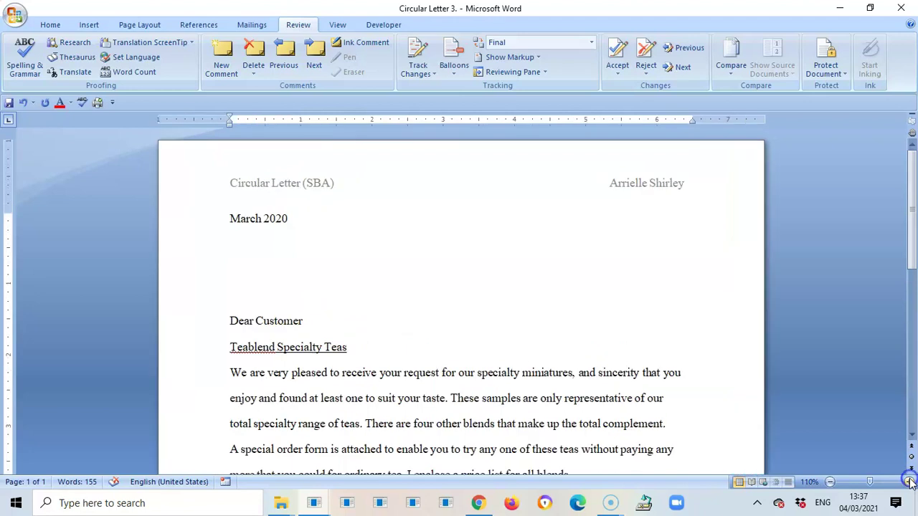
left_click(911, 436)
left_click(909, 438)
left_click(910, 437)
left_click(909, 438)
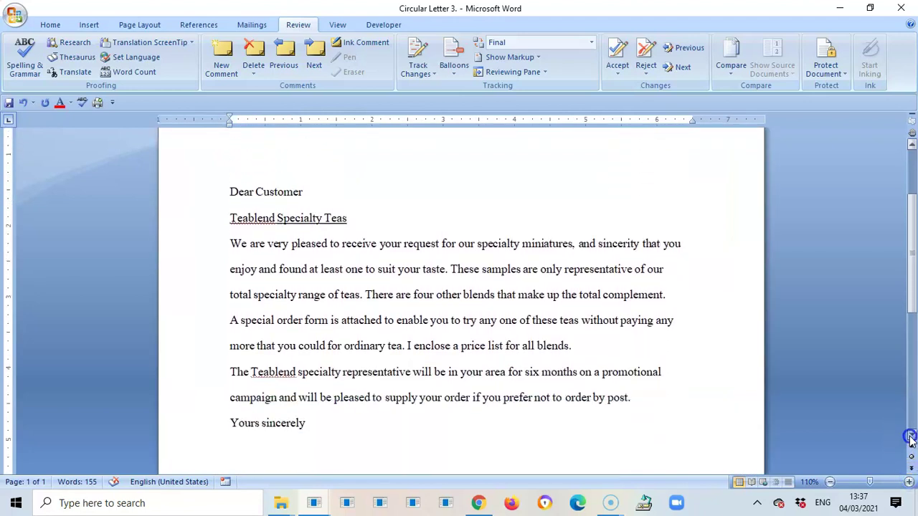
left_click(909, 437)
left_click(909, 438)
left_click(909, 438)
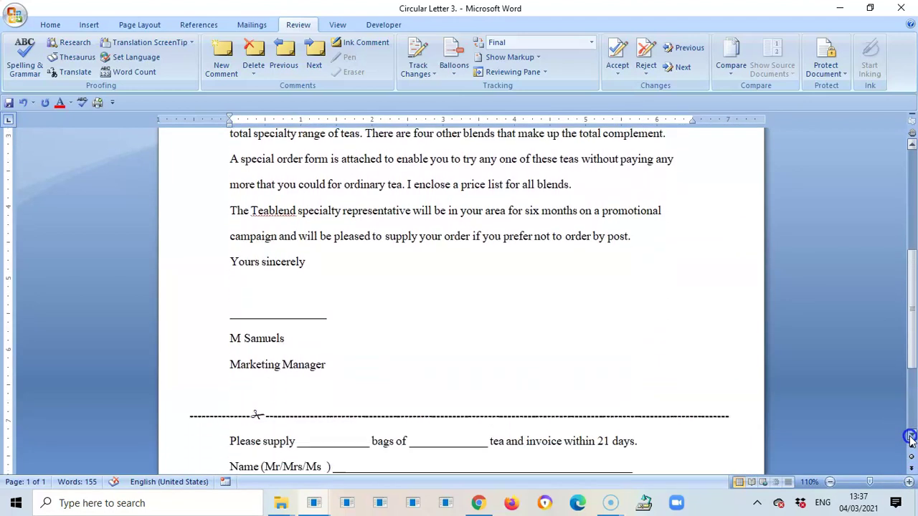
- Set the review display to Final Showing Markup and add a full stop to the comment on the "Tel No" and "Email" line
left_click(593, 44)
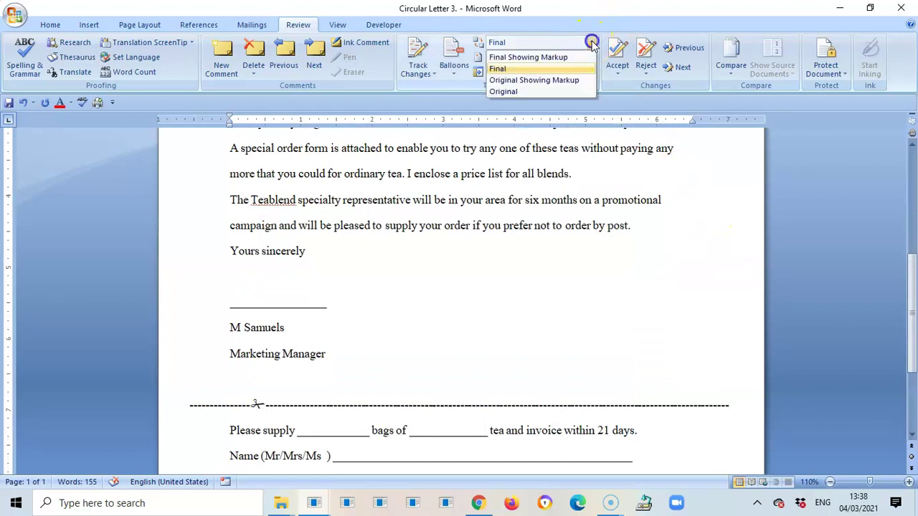
left_click(556, 56)
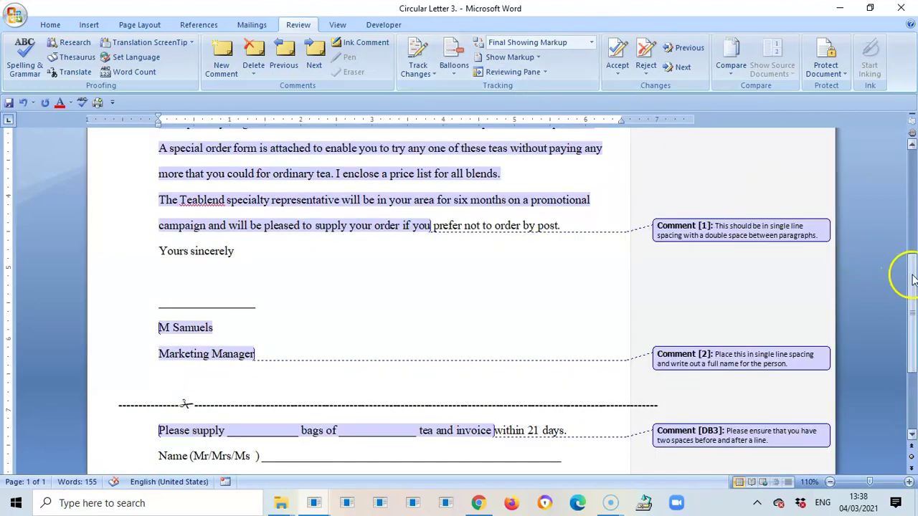
left_click_drag(912, 277, 913, 320)
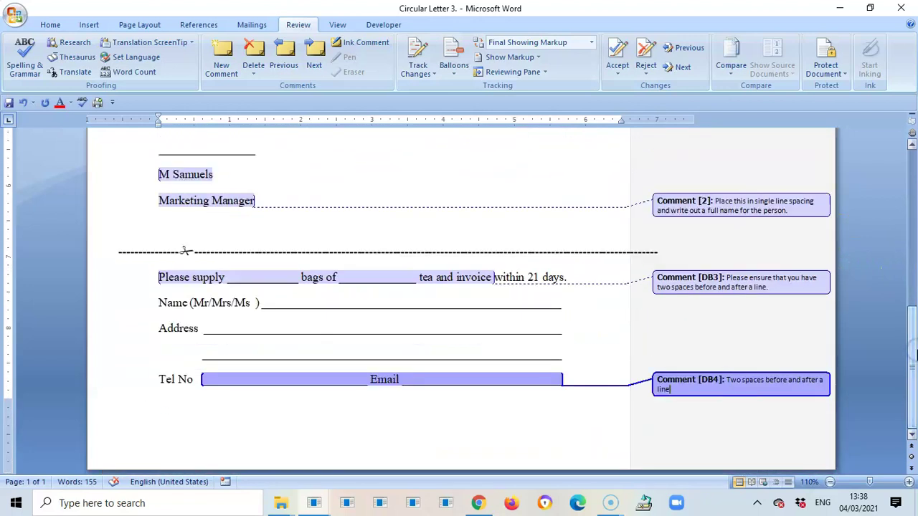
left_click(803, 393)
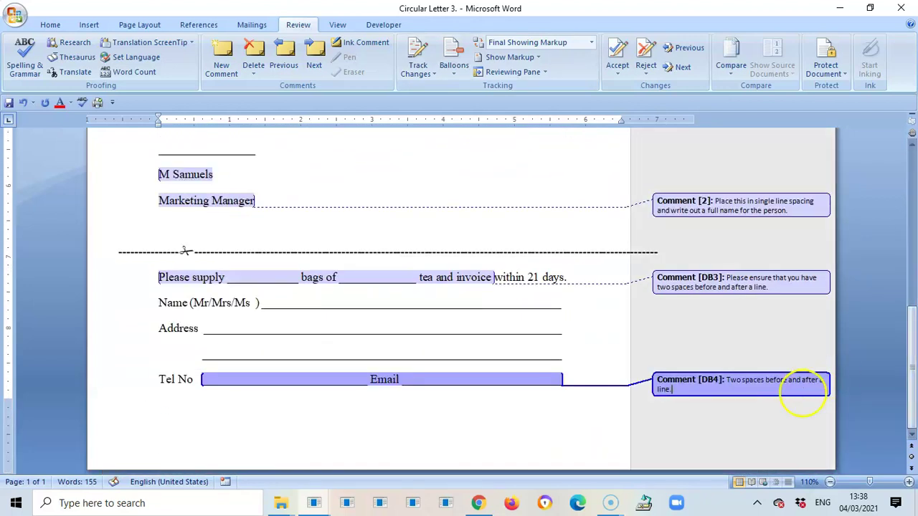
left_click(590, 390)
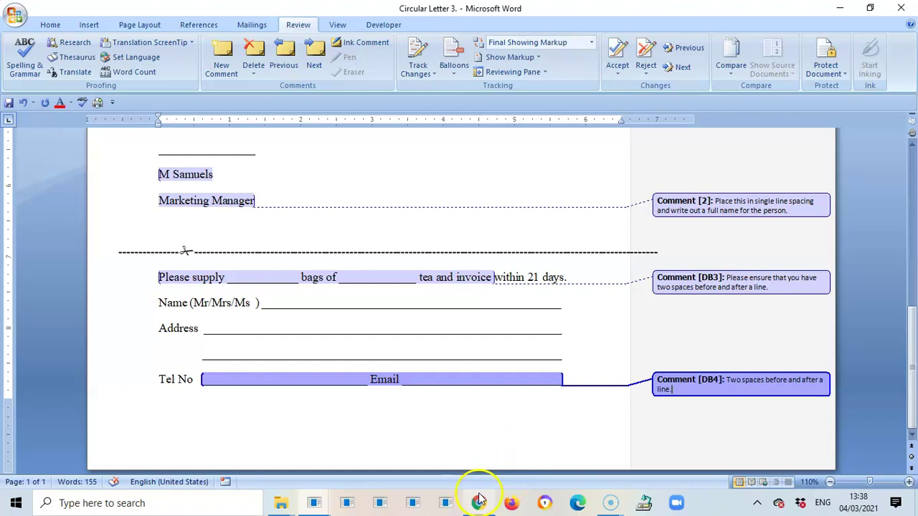
- Switch to Google Classroom in Chrome and post the comment "Two spaces before and after a full stop." on the tear-off slip's "Email" line
mouse_move(479, 500)
left_click(453, 461)
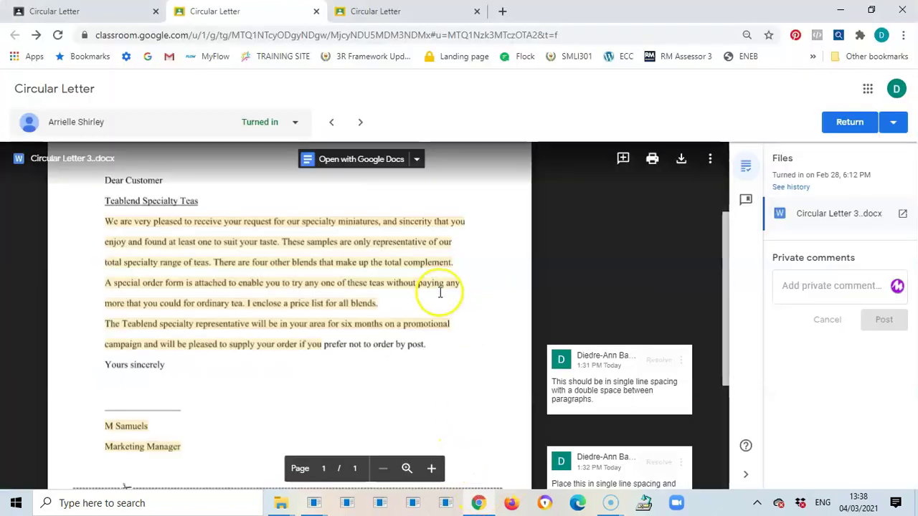
left_click_drag(727, 239, 756, 364)
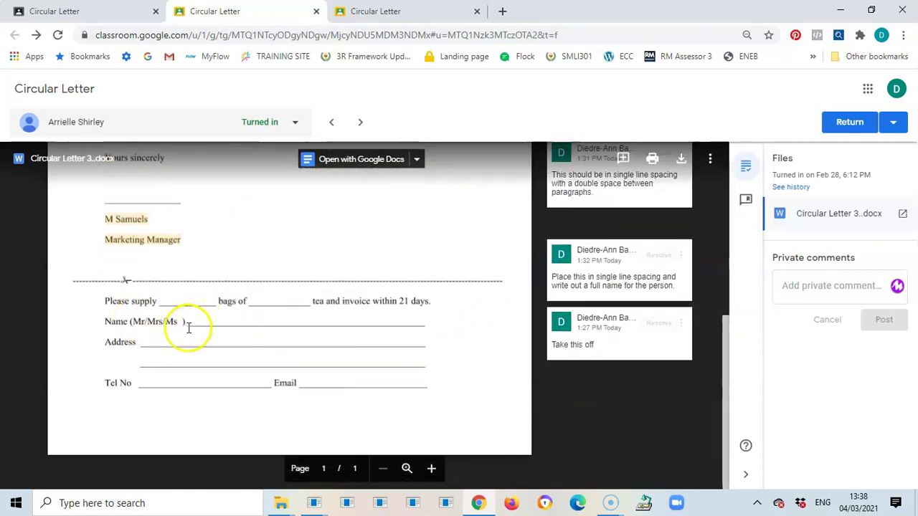
left_click(309, 385)
double_click(309, 385)
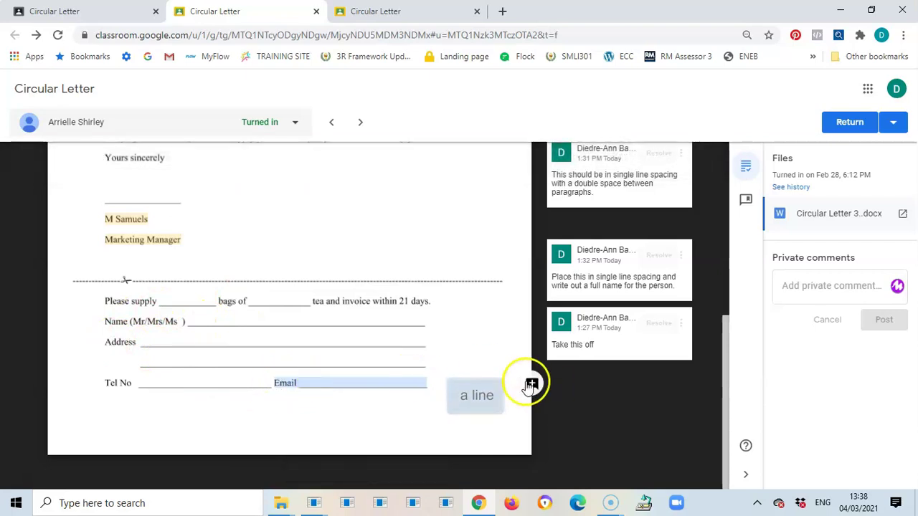
left_click(530, 384)
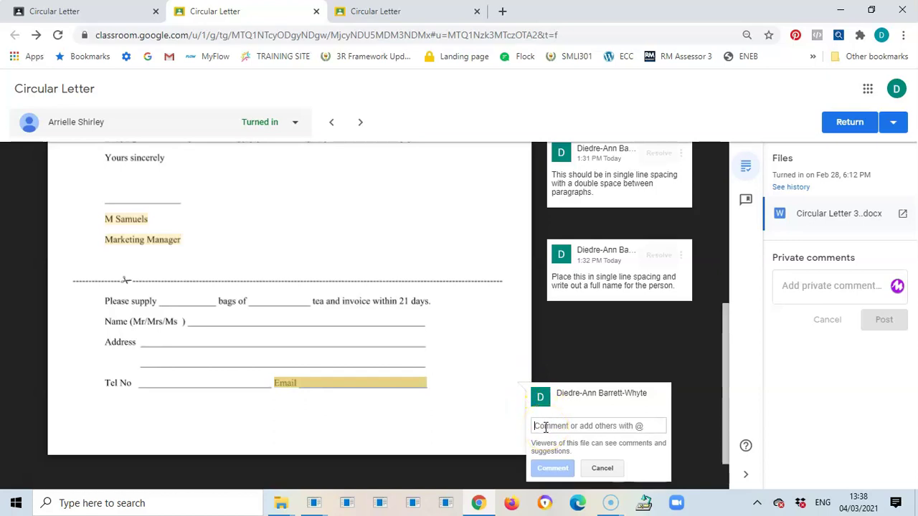
type("Two spaces")
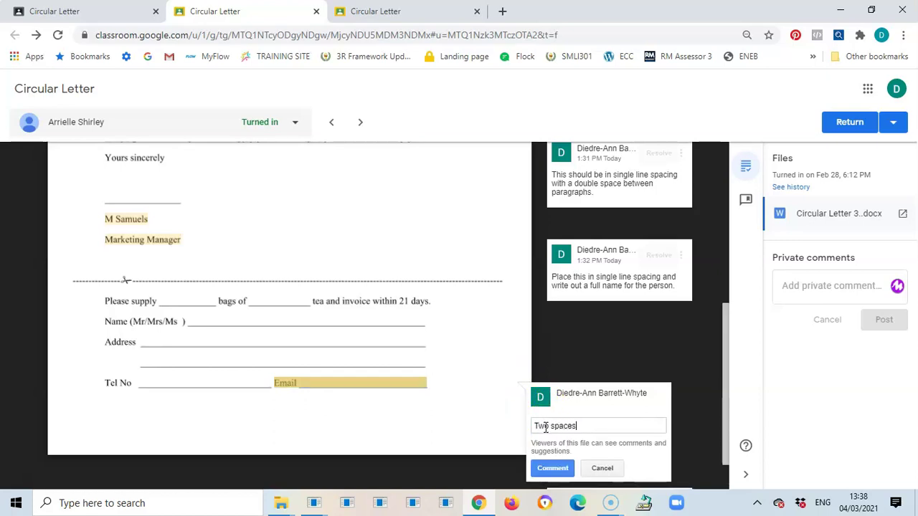
type(" before a")
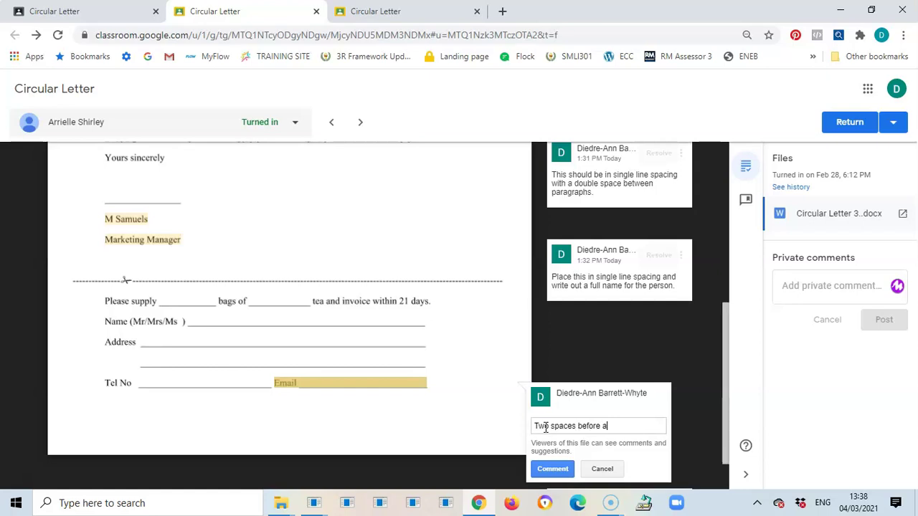
type("nd after ")
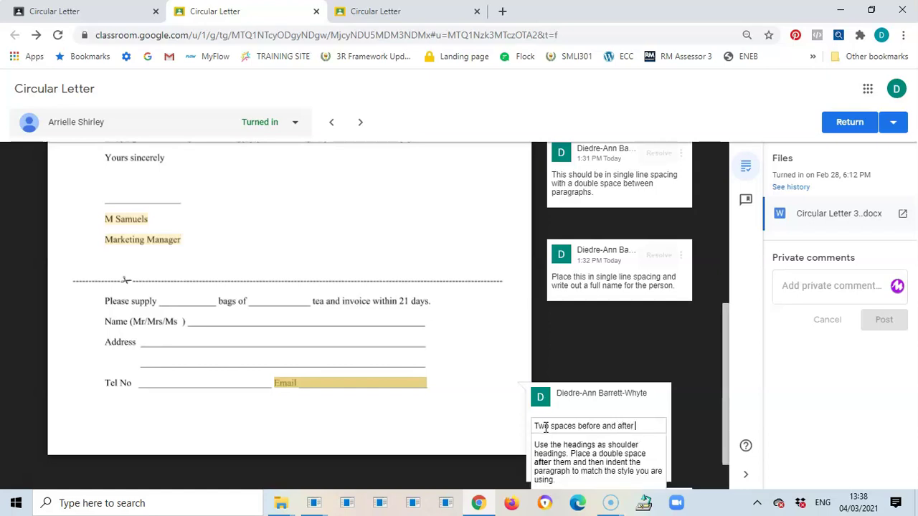
type("a full st")
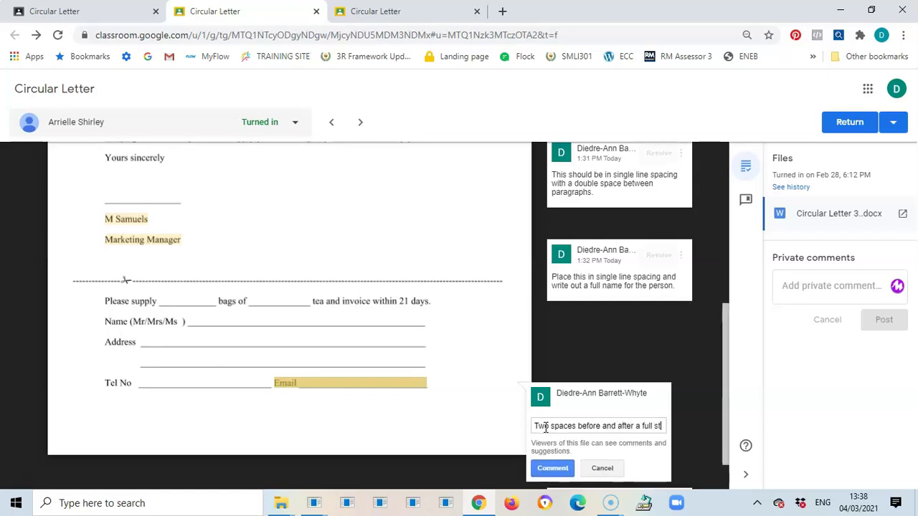
type("op.")
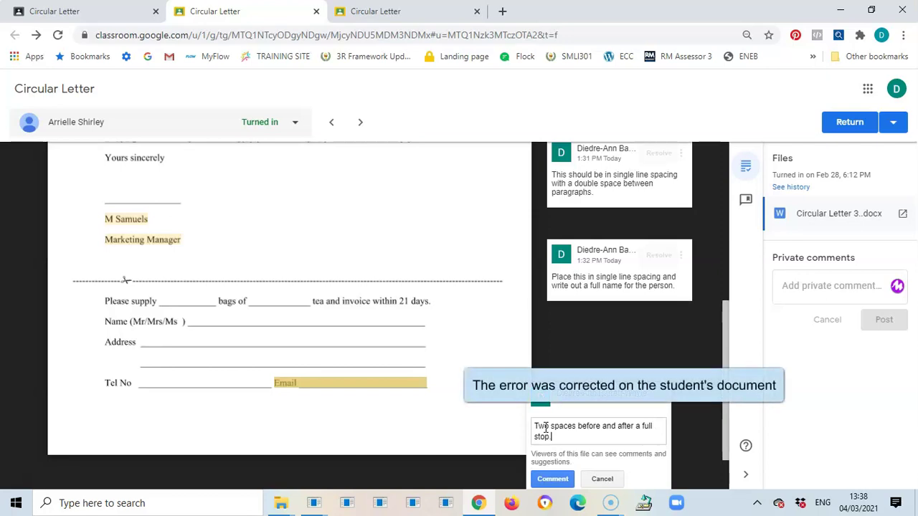
left_click(551, 479)
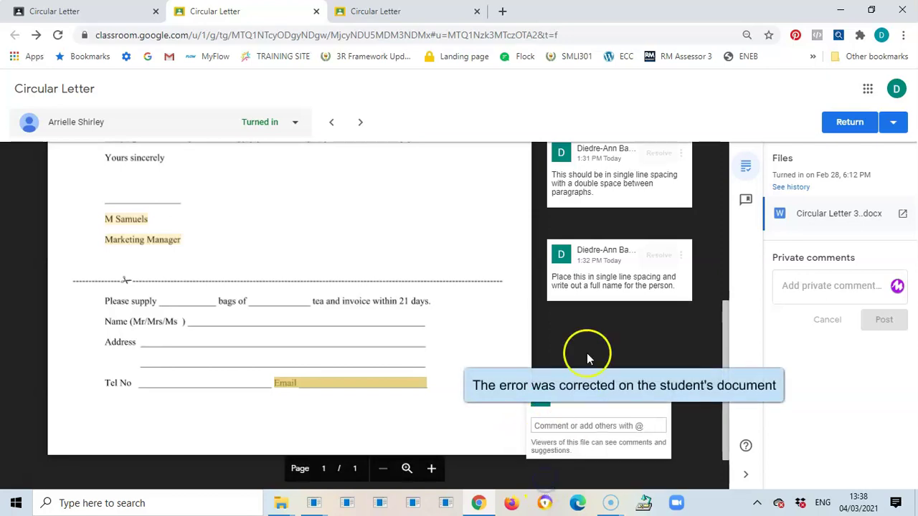
- Post the private comment "Fairly good job. Please make the necessary corrections and resubmit" to the student
left_click(805, 286)
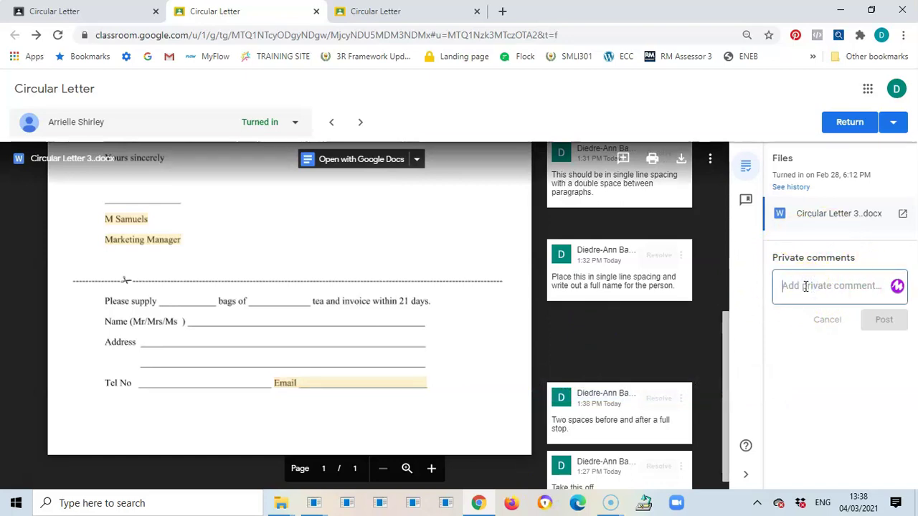
type("Fa")
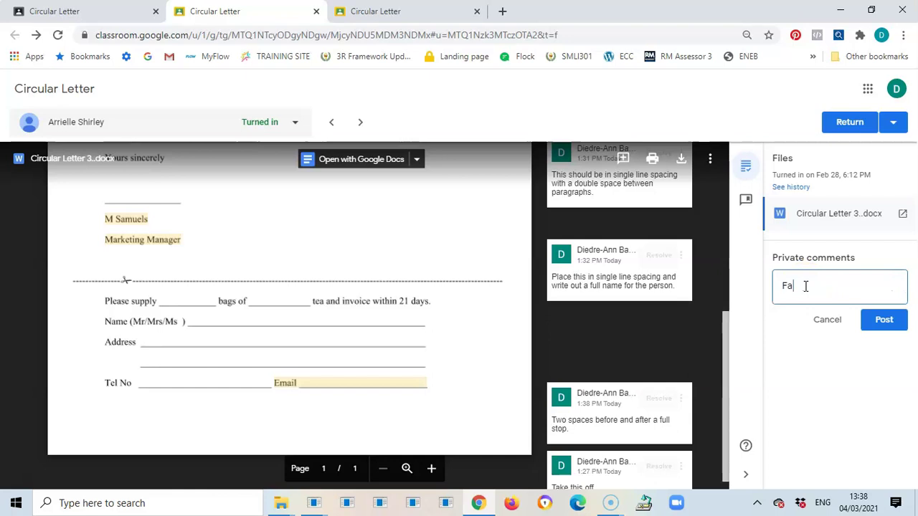
type("irly good")
type("job. Please make the ne")
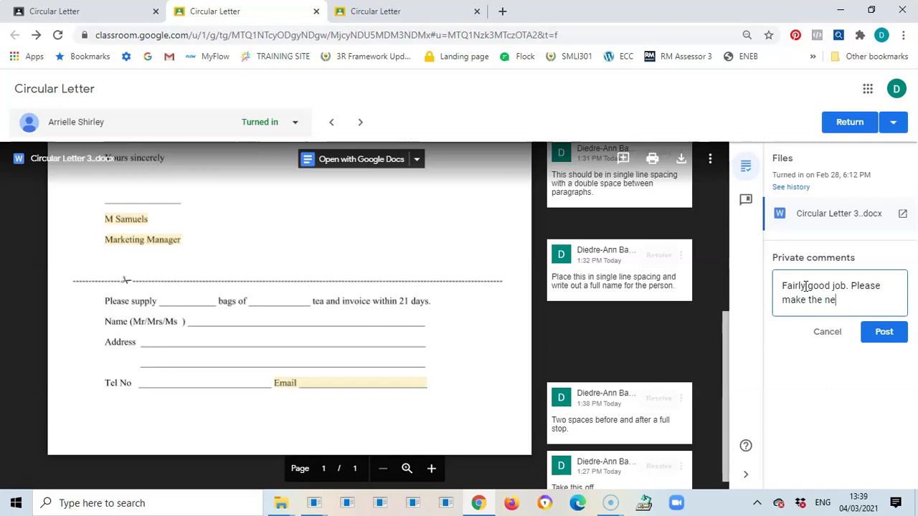
type("cess")
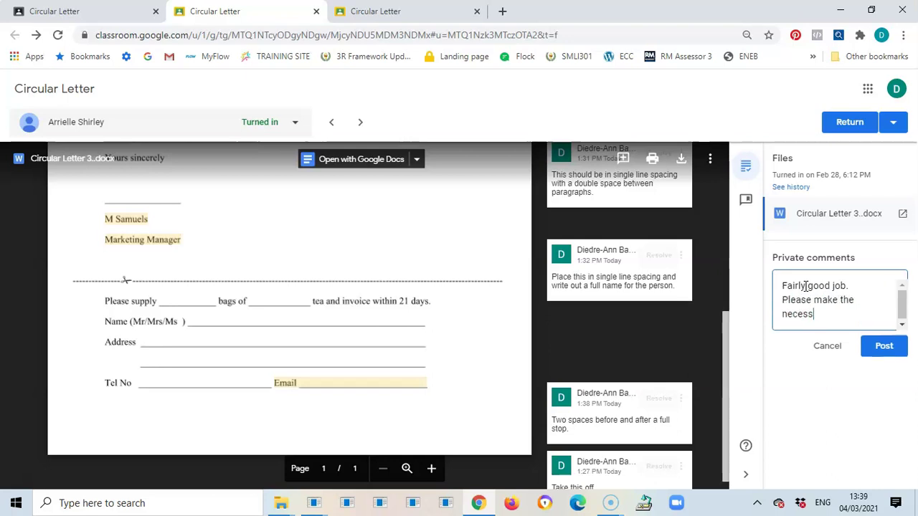
type("ary corrections and resu")
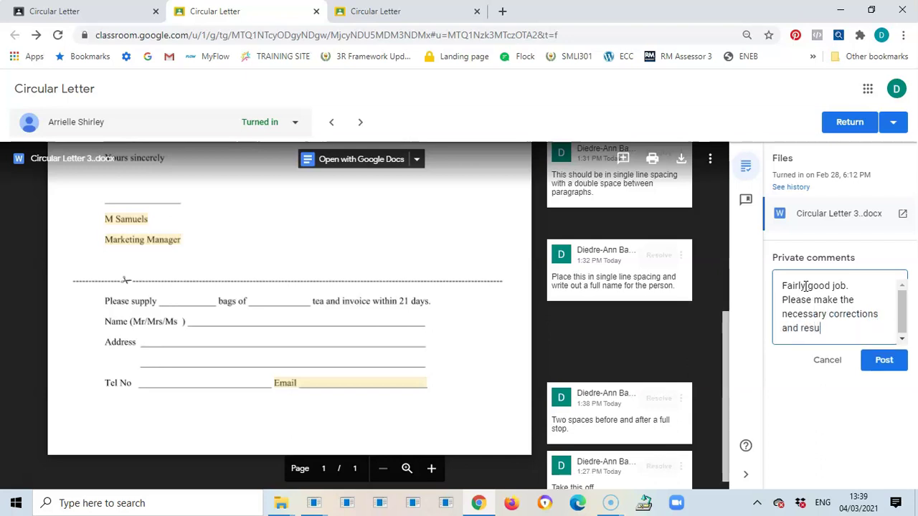
type("bmit")
left_click(883, 360)
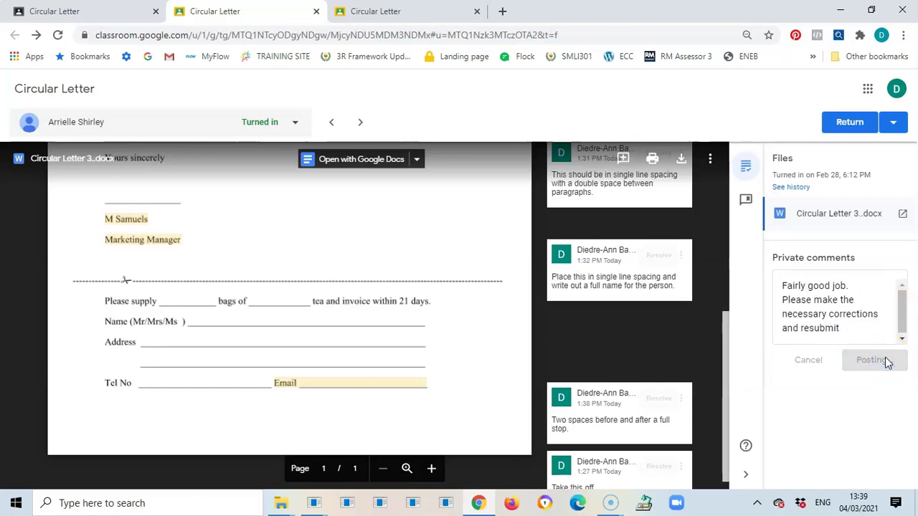
- Return the marked Circular Letter to the student and confirm the return
left_click(848, 124)
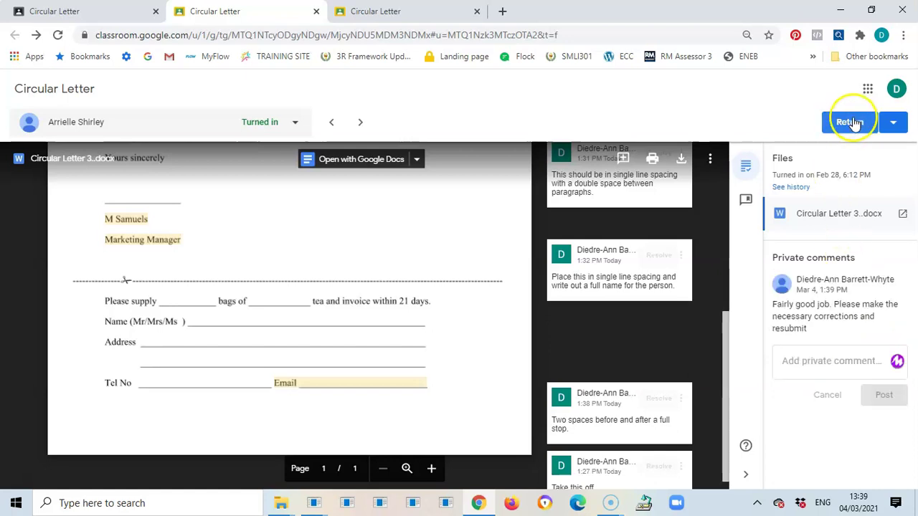
left_click(847, 121)
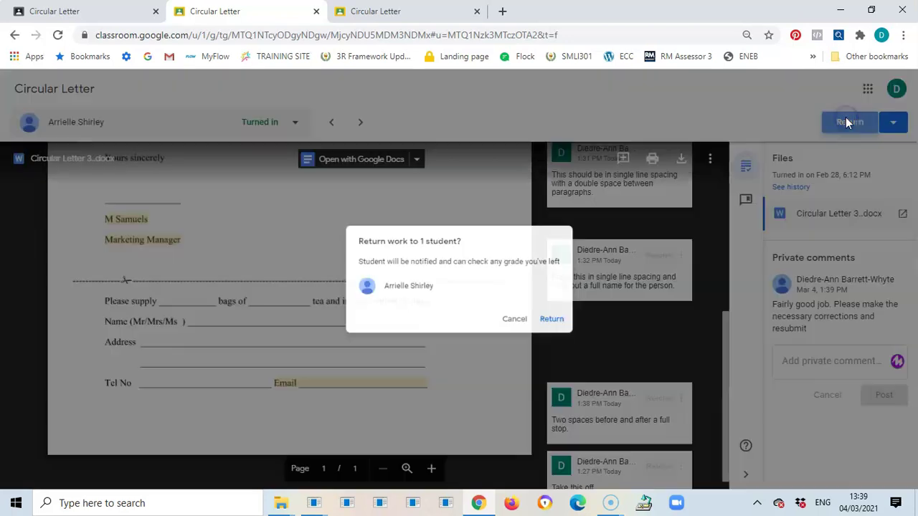
left_click(563, 325)
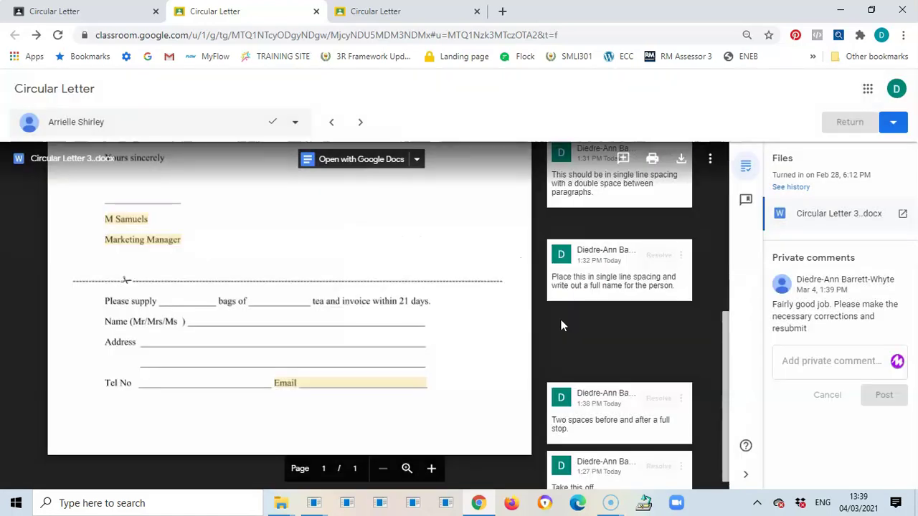
- Review the returned letter's comments in Classroom, switch to Word's commented Circular Letter 3 and look it over from the top
left_click_drag(727, 349, 730, 210)
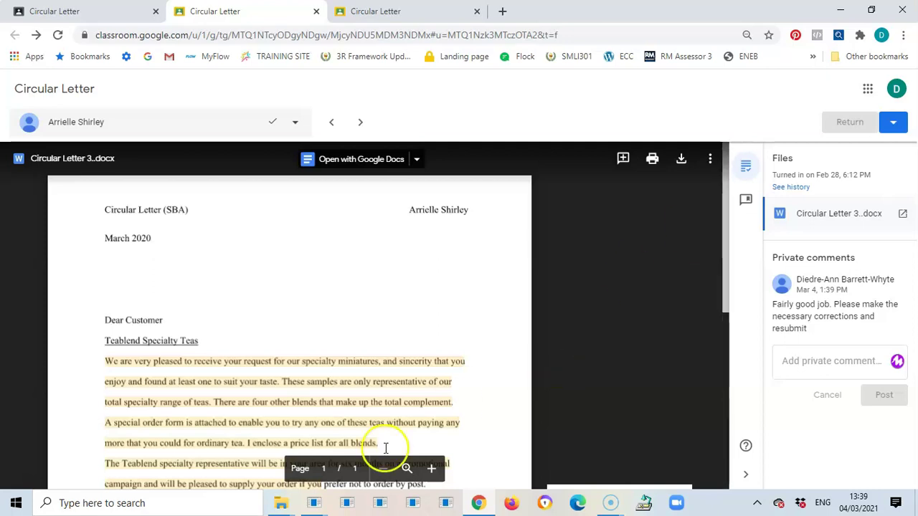
mouse_move(315, 507)
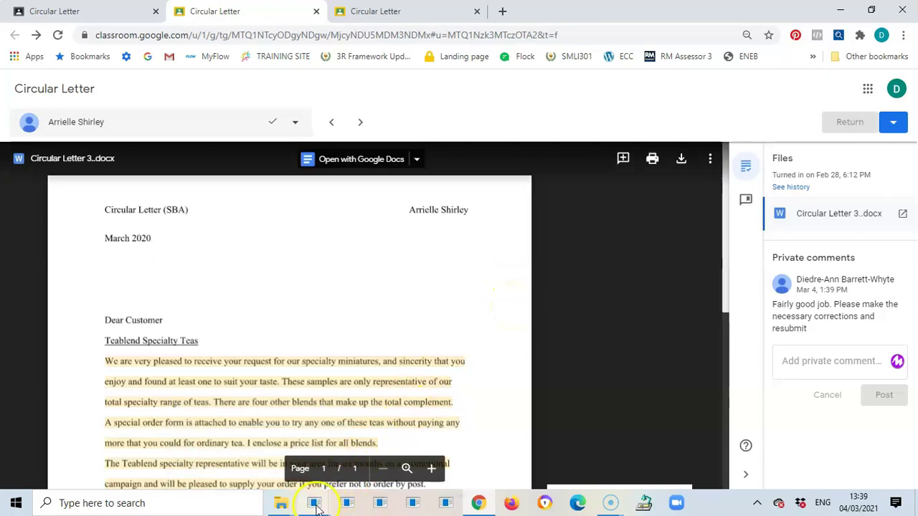
left_click(368, 465)
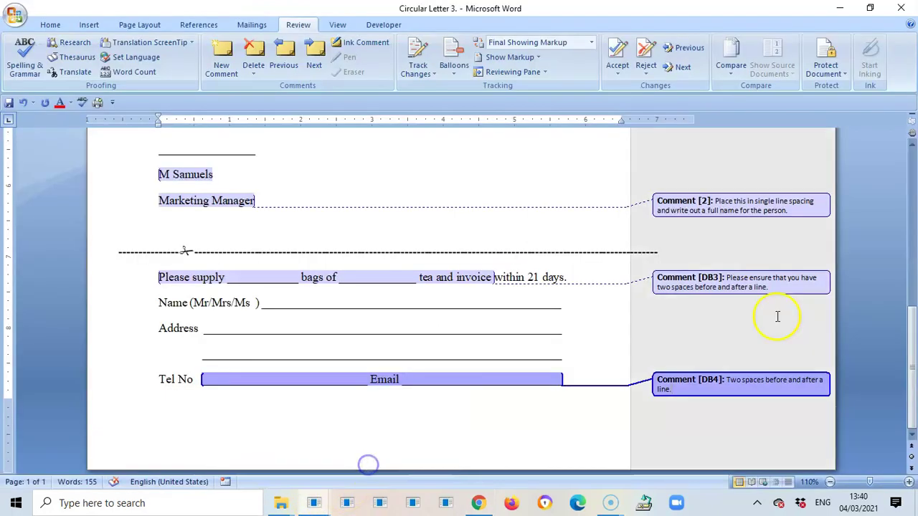
left_click_drag(903, 348, 904, 207)
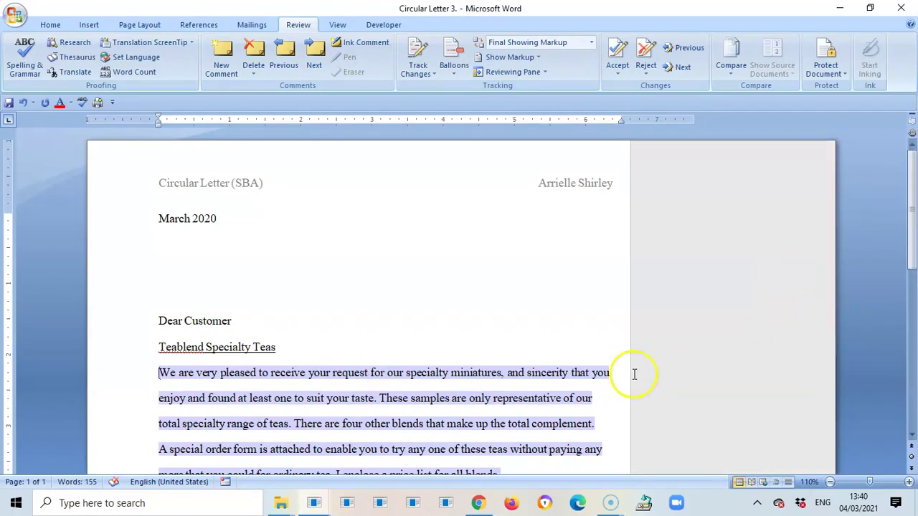
- Switch to Document3 and examine the staff meeting notice and agenda down to the blank space below the signature block
mouse_move(314, 502)
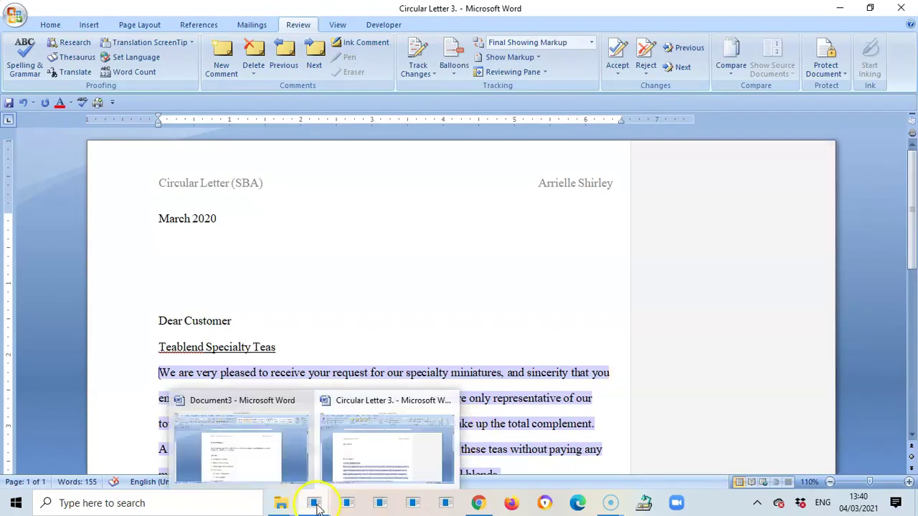
left_click(244, 466)
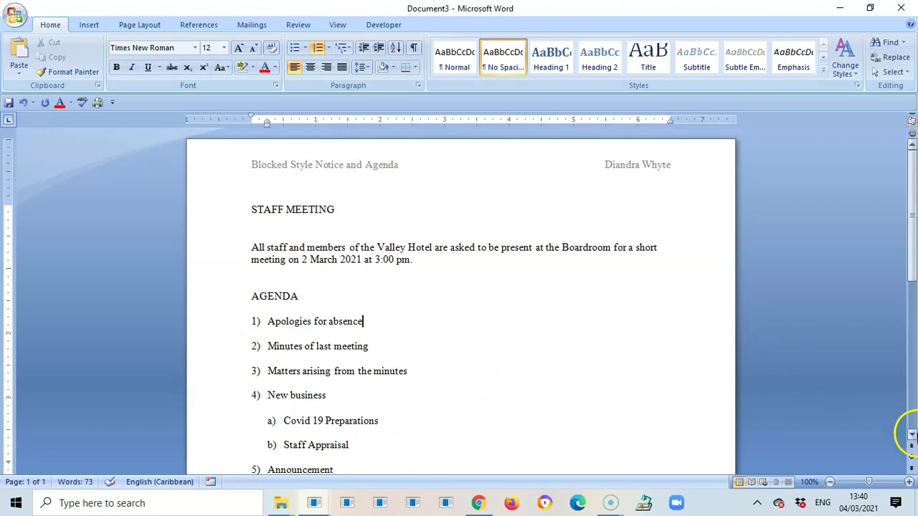
left_click(911, 436)
left_click(911, 436)
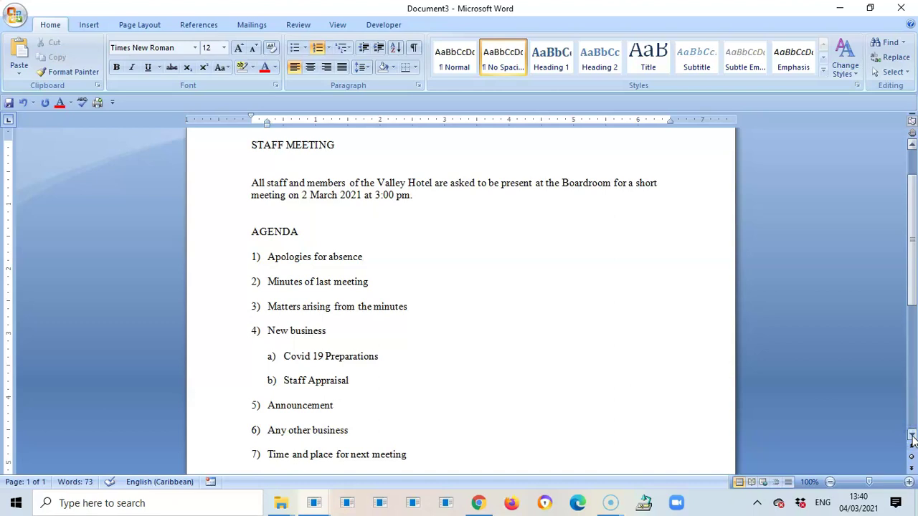
left_click(911, 436)
left_click(911, 436)
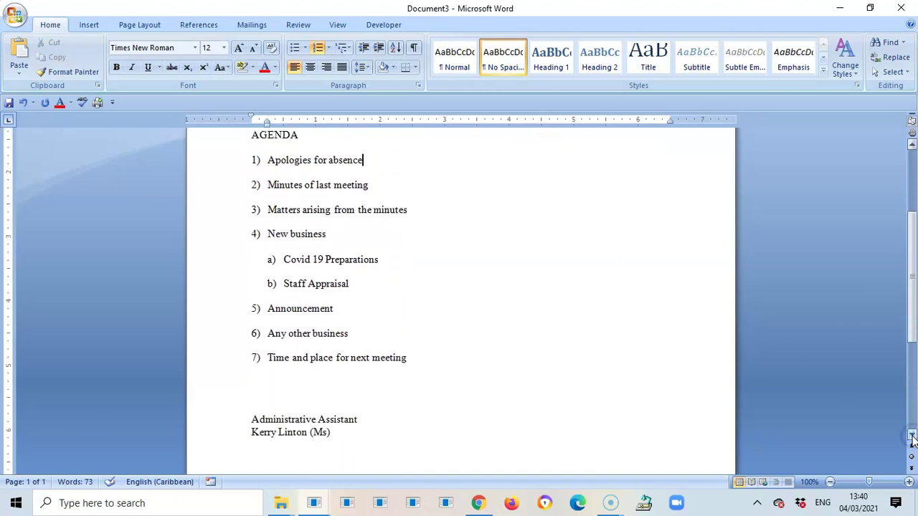
left_click(911, 436)
left_click(911, 436)
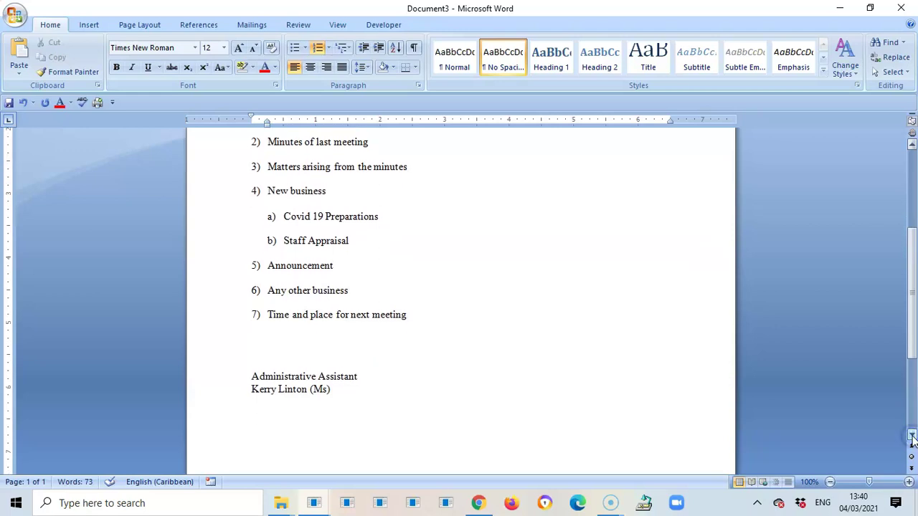
left_click(912, 436)
left_click(912, 436)
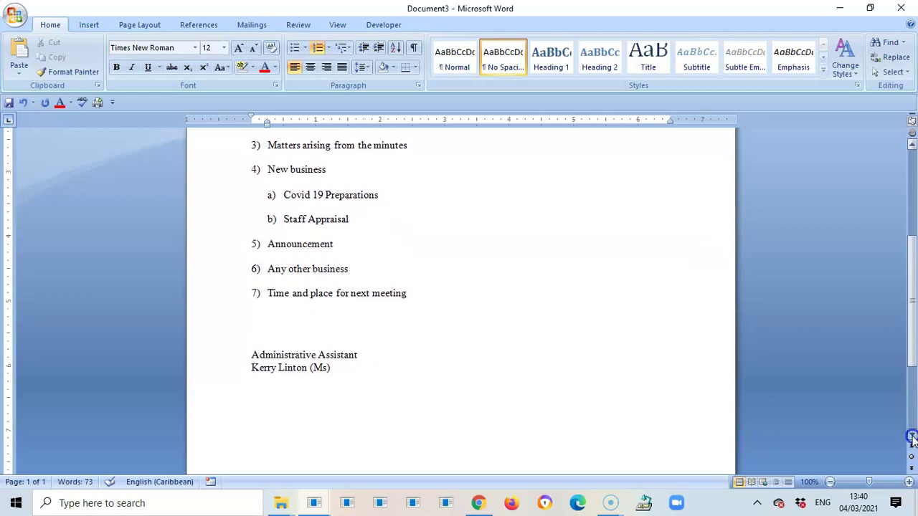
left_click(911, 436)
left_click(911, 436)
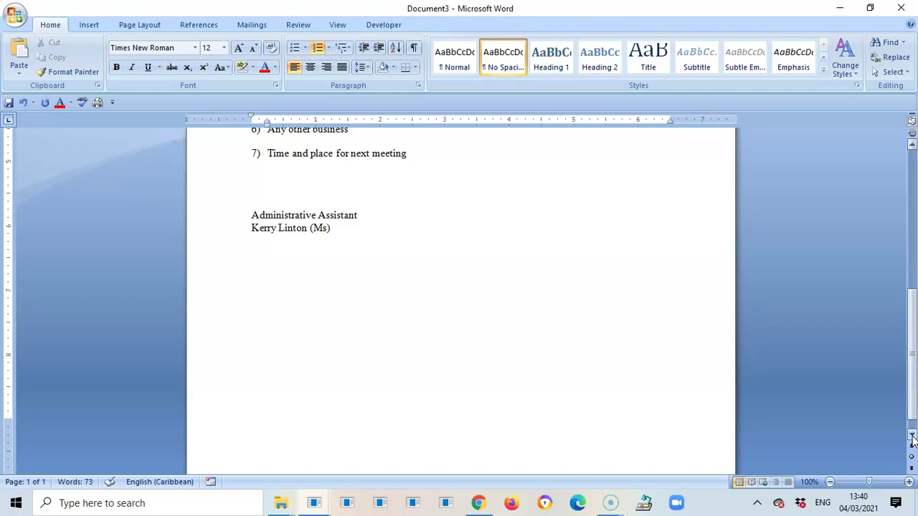
left_click(911, 436)
left_click(912, 436)
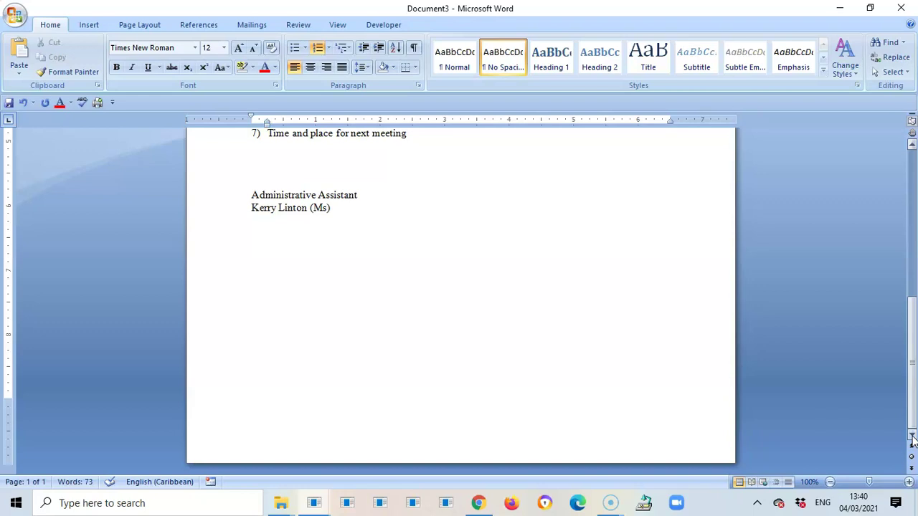
left_click_drag(912, 429, 909, 369)
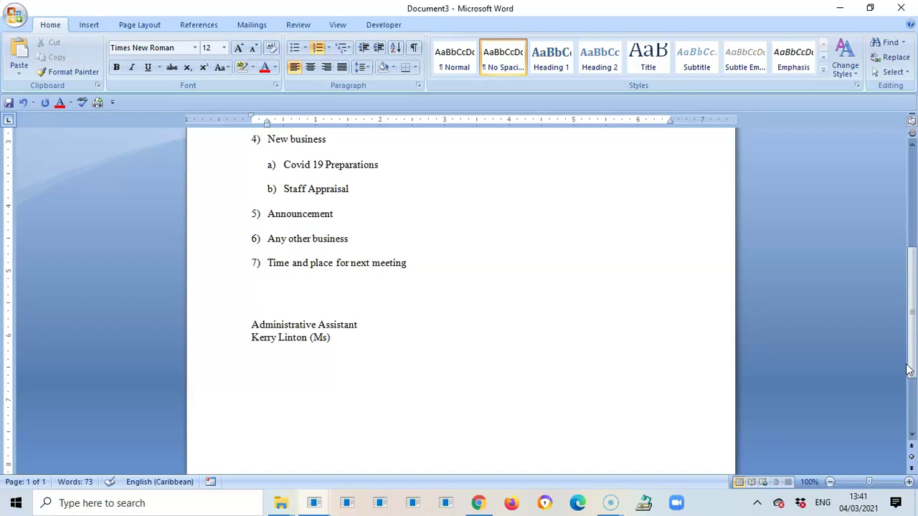
mouse_move(907, 370)
left_mouse_down()
mouse_move(908, 263)
mouse_move(914, 413)
left_mouse_up()
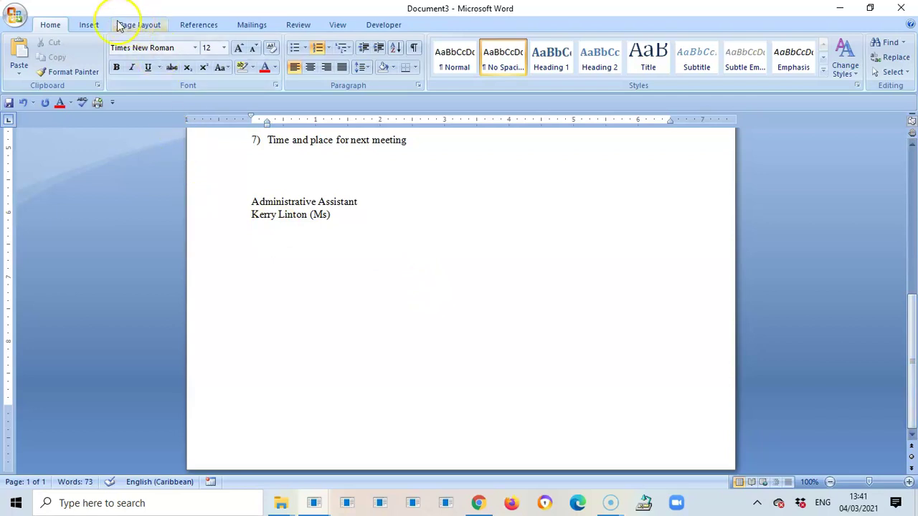
- Insert a 1" high text box in the blank space below the signature block and widen it to about 1.87"
left_click(86, 25)
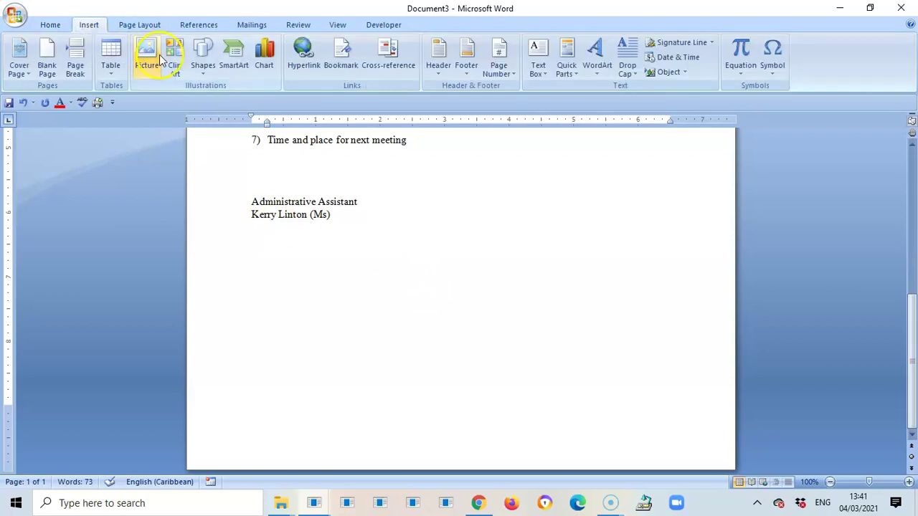
left_click(202, 58)
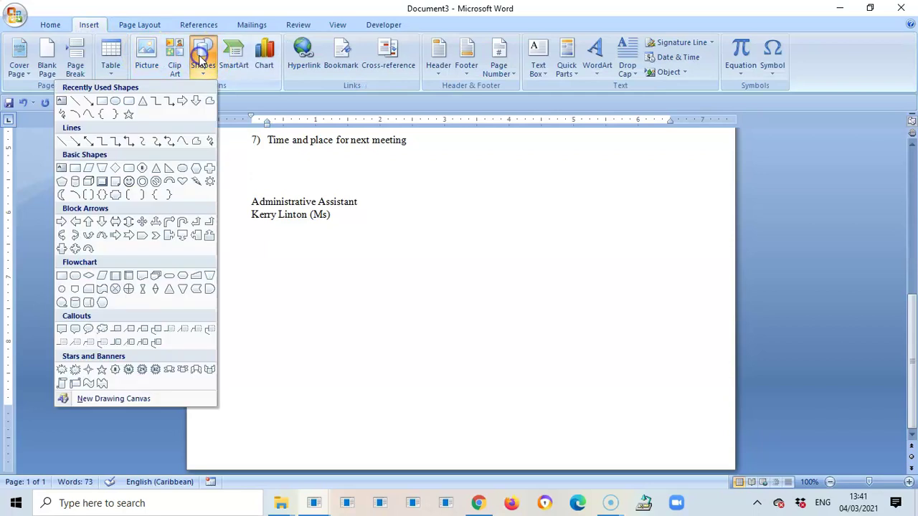
left_click(62, 103)
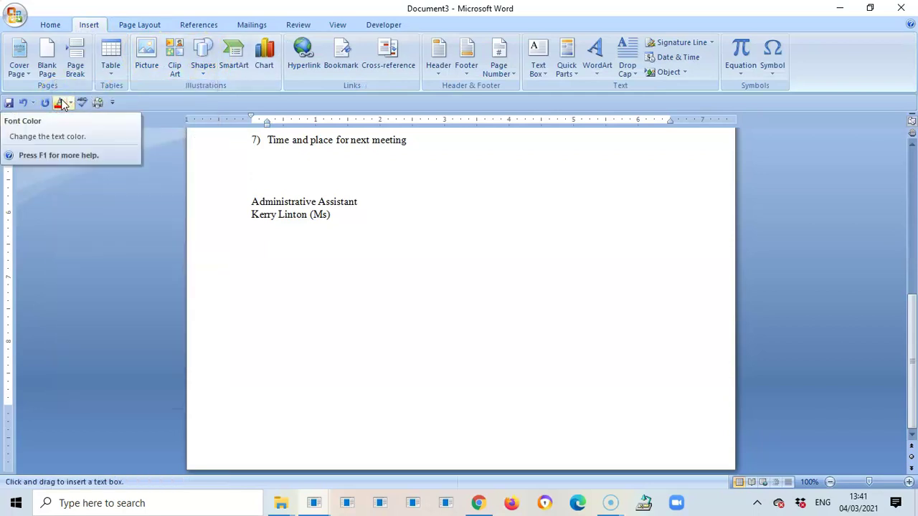
left_click(596, 324)
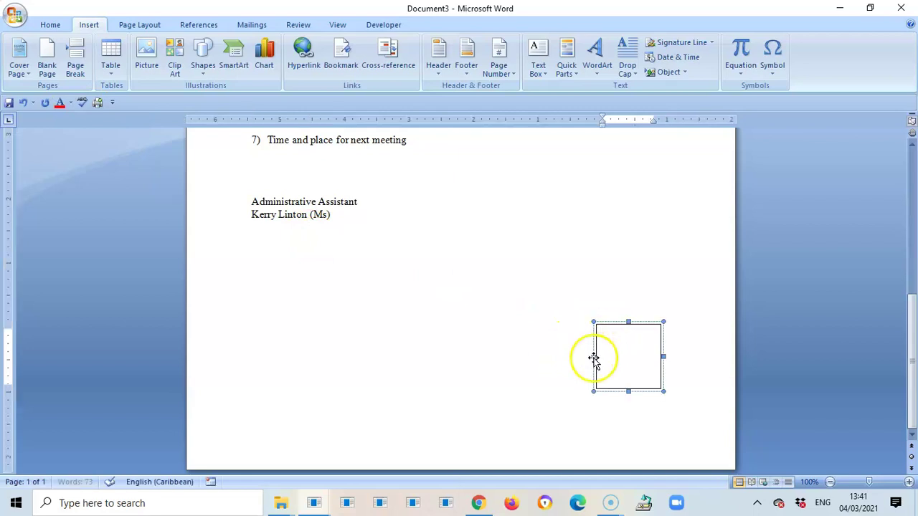
left_click_drag(593, 357, 541, 358)
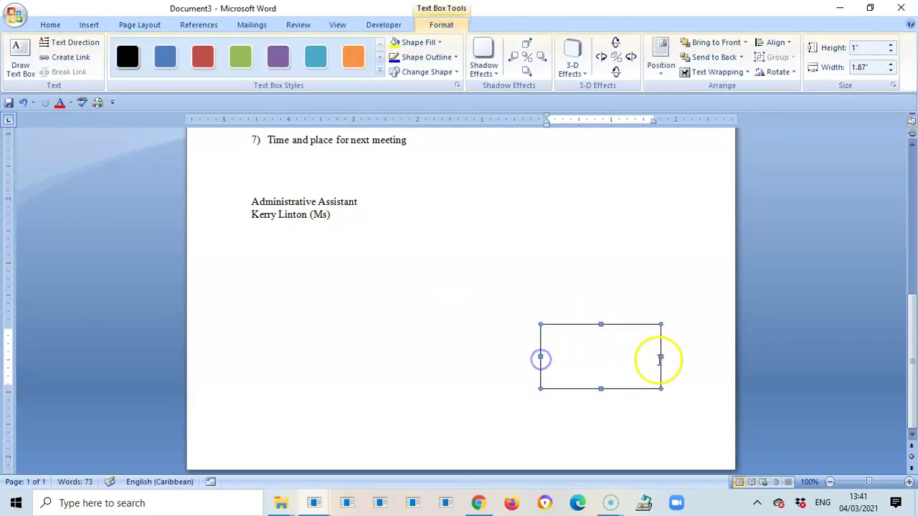
left_click(593, 347)
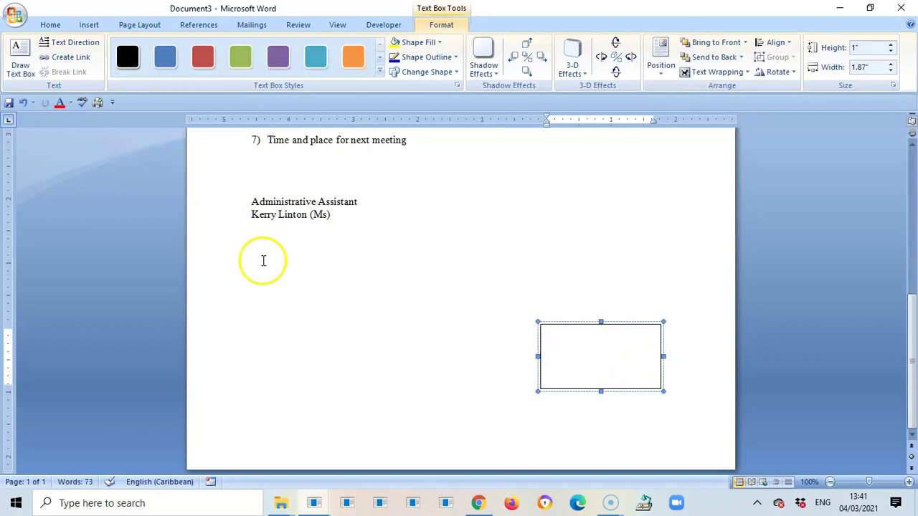
- Insert a √ symbol in the text box as a tick mark
left_click(89, 25)
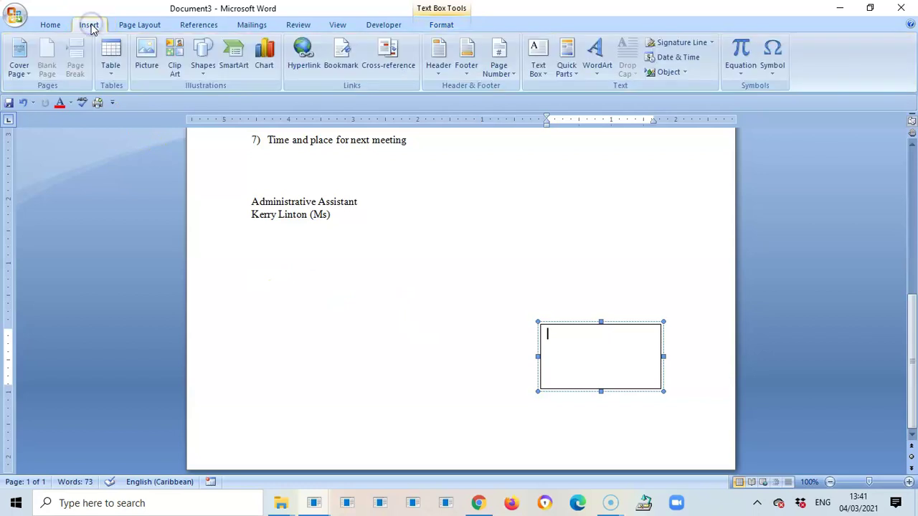
left_click(773, 67)
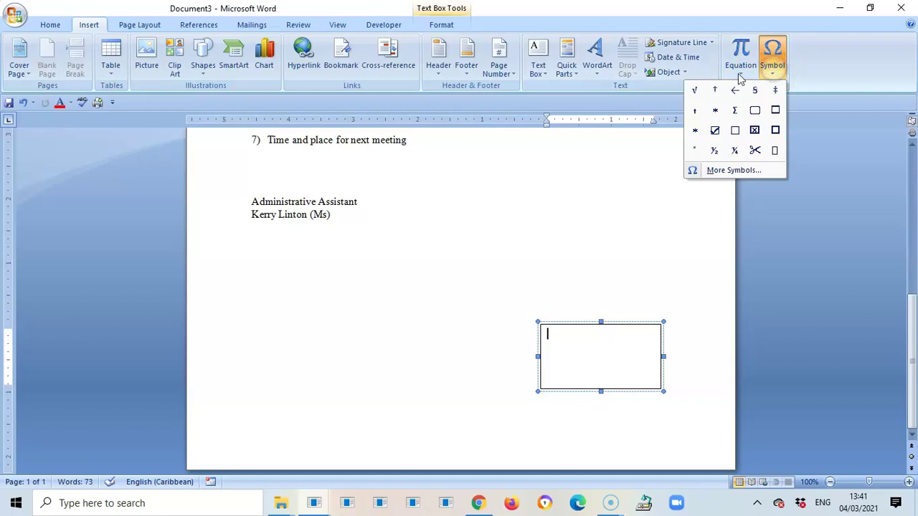
left_click(698, 91)
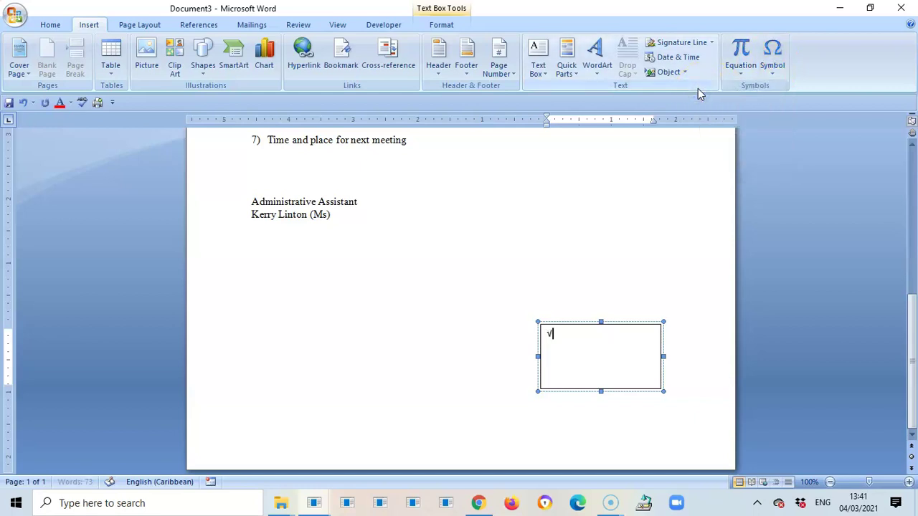
- Colour the √ symbol red and apply the No Spacing style to its line
double_click(554, 334)
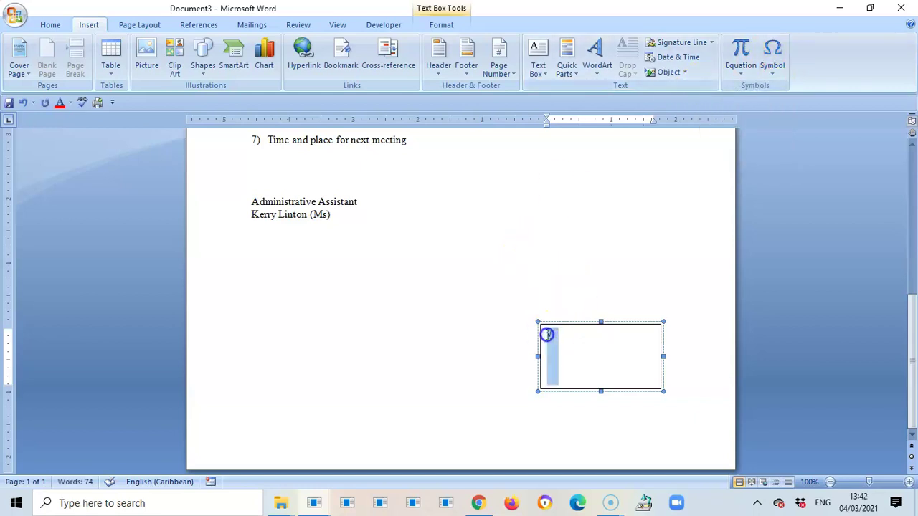
left_click(51, 25)
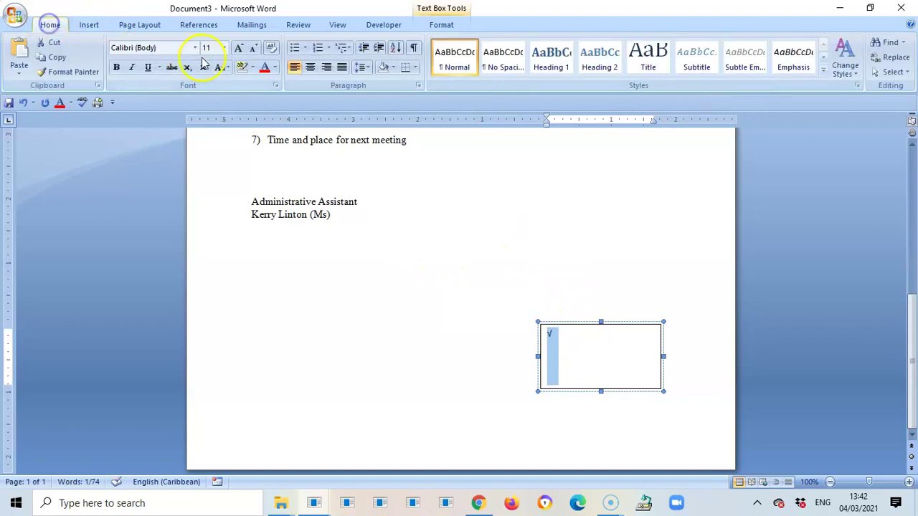
left_click(263, 68)
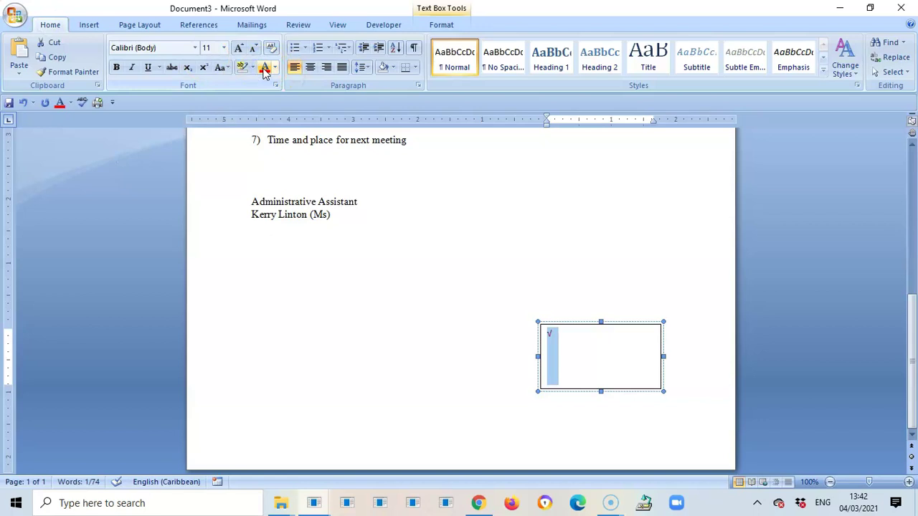
left_click(502, 60)
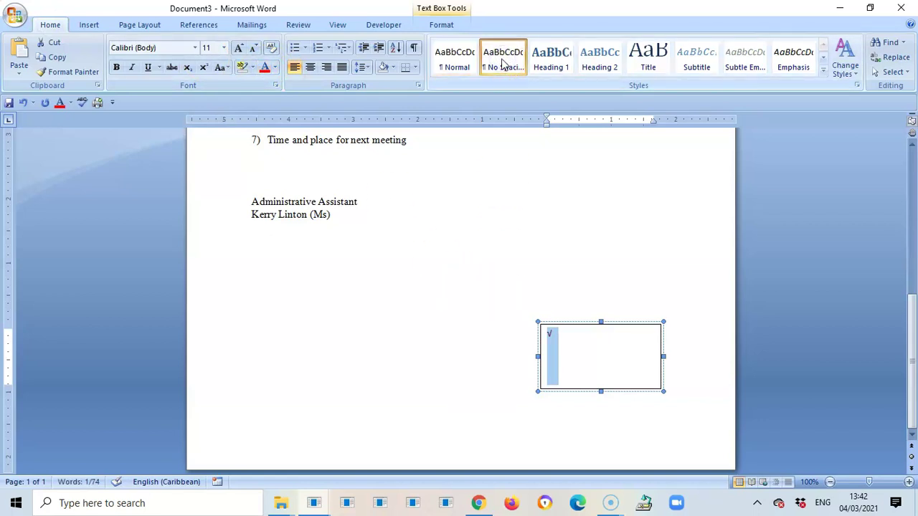
left_click(263, 67)
left_click(573, 353)
left_click(587, 377)
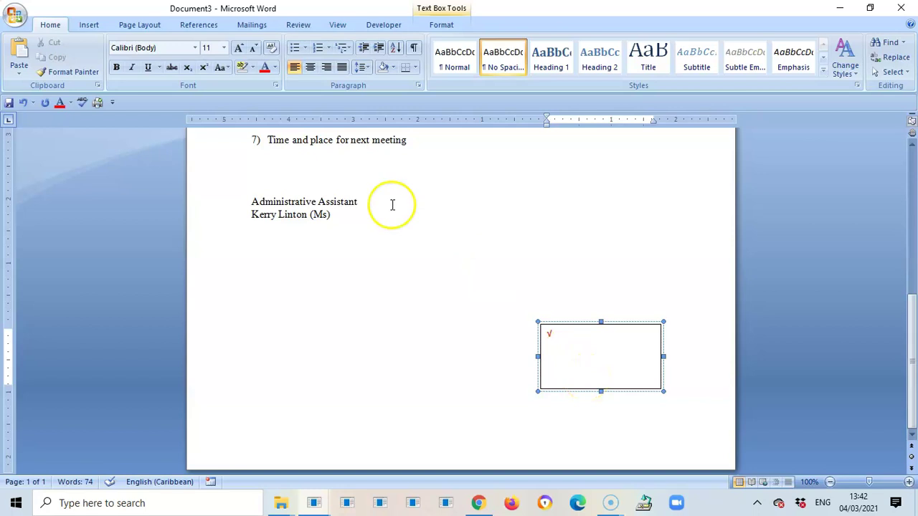
- Draw a freehand red tick with the Felt Tip Pen beside the √ symbol, close the ink tools and delete the drawn tick
left_click(297, 24)
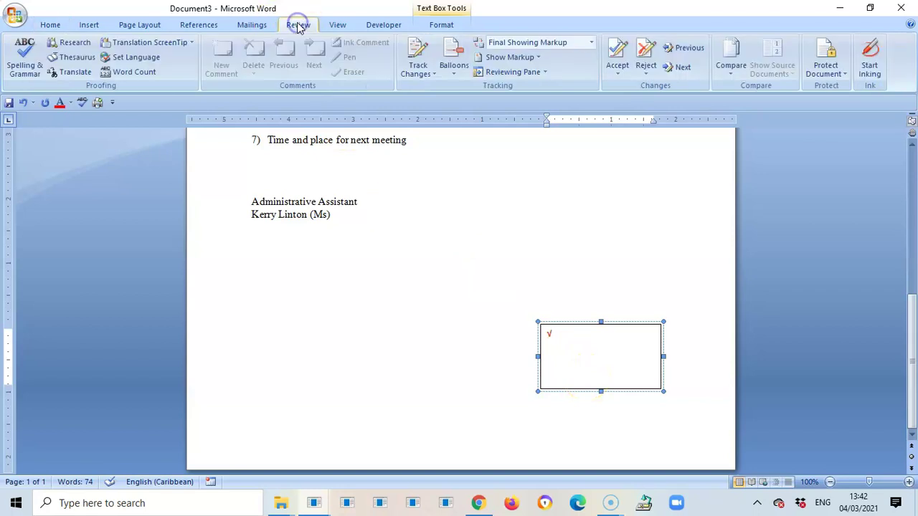
left_click(870, 65)
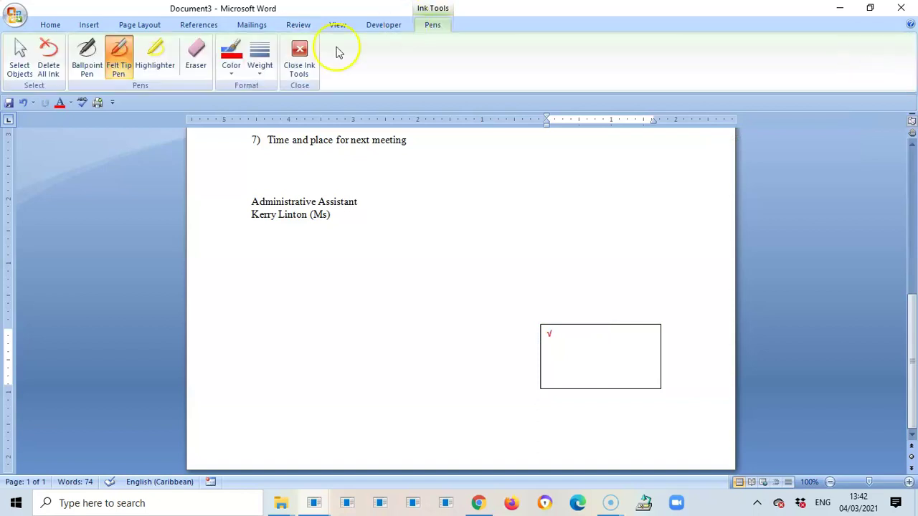
left_click(119, 54)
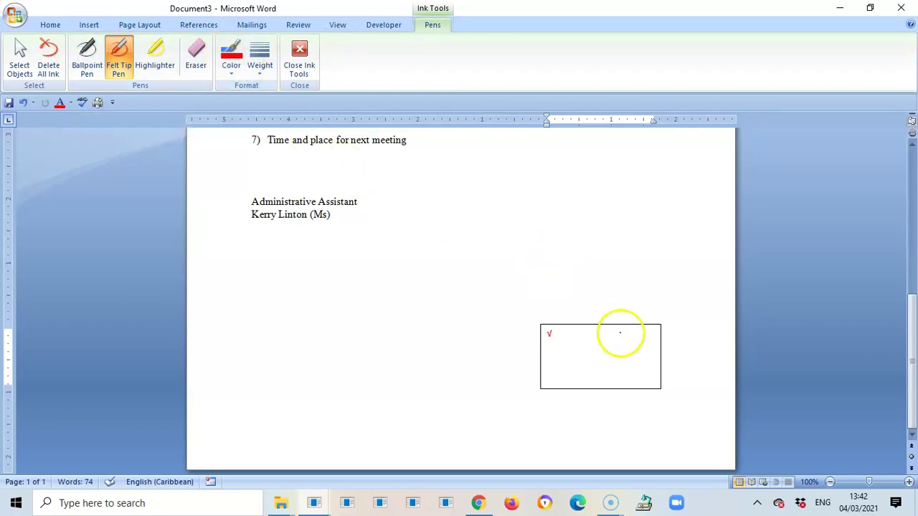
mouse_move(568, 338)
left_mouse_down()
mouse_move(569, 347)
mouse_move(587, 328)
left_mouse_up()
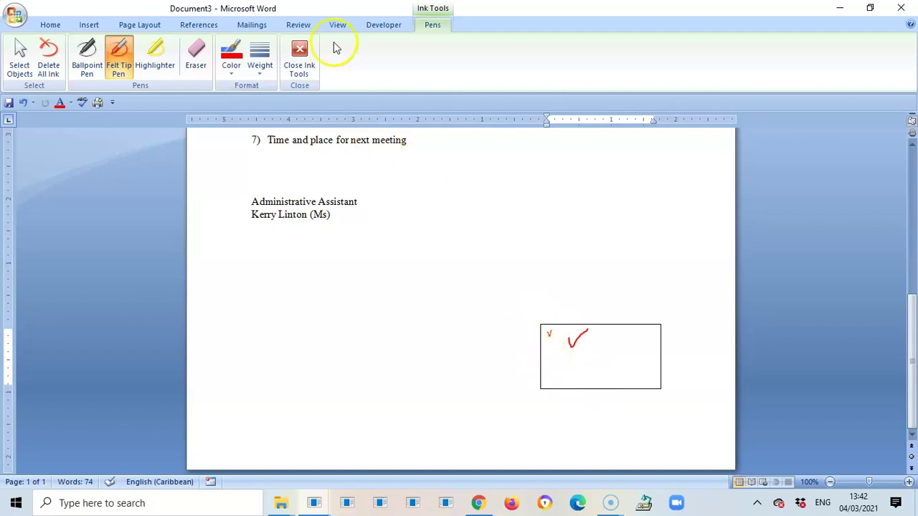
left_click(300, 57)
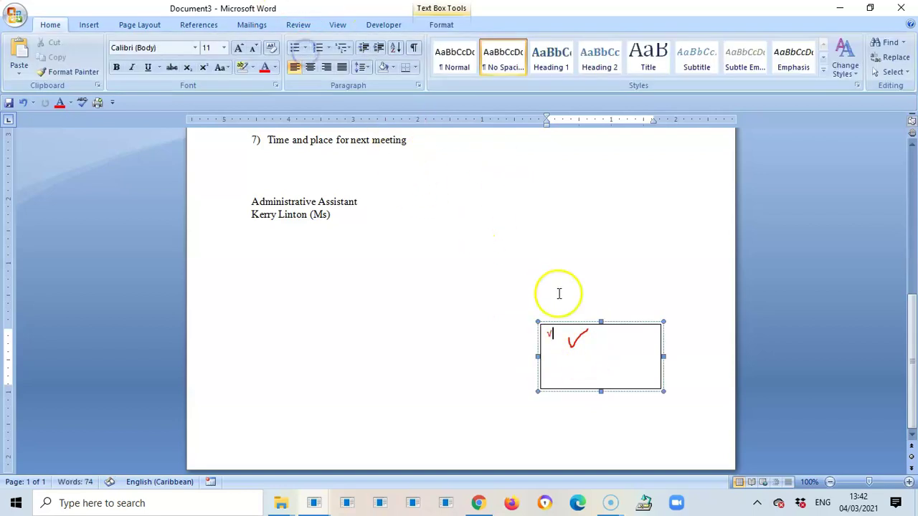
left_click(578, 339)
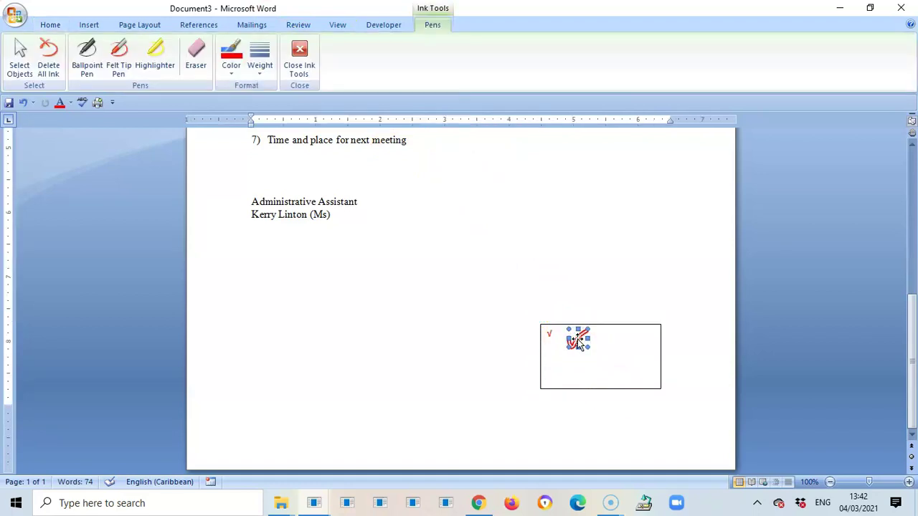
key("Delete")
- Enter the marker's initials on a new line below the √ symbol in the text box
left_click(557, 336)
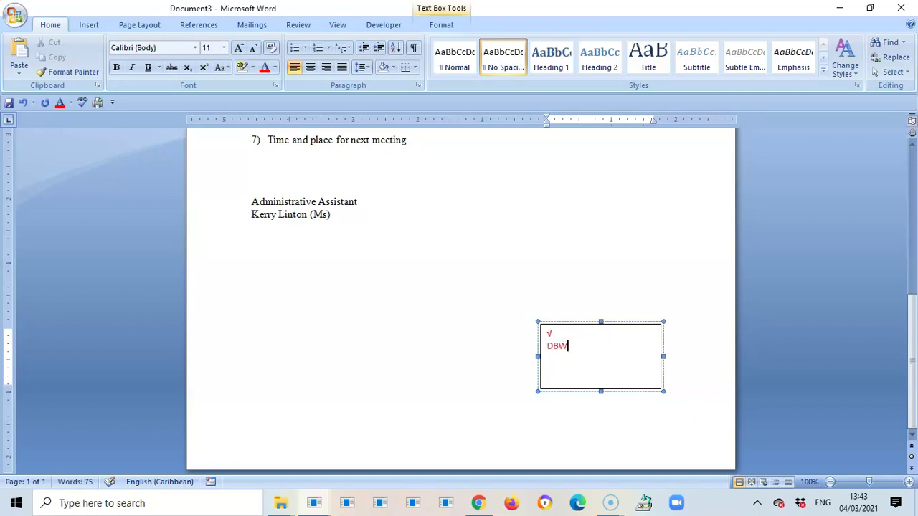
- Set the initials in the text box to the Automatic font colour and the Matura MT Script Capitals font
left_click(559, 346)
left_click_drag(559, 346, 549, 346)
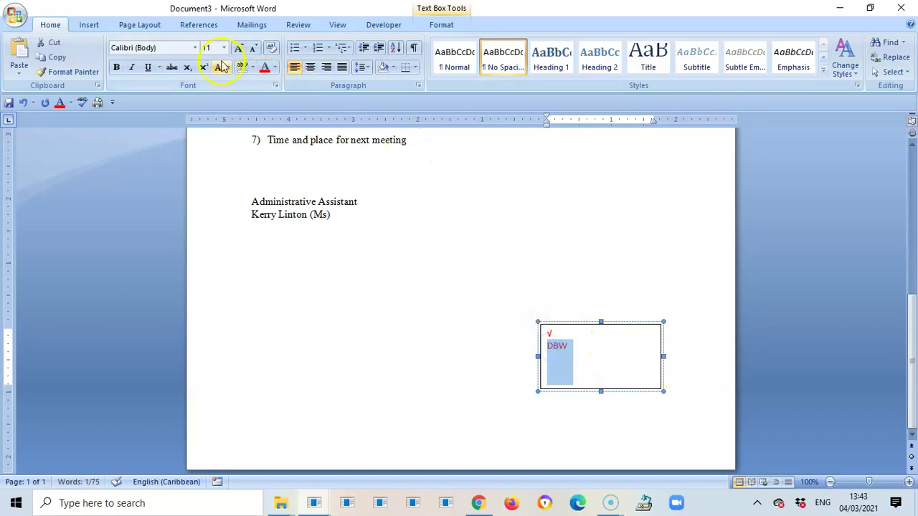
left_click(272, 69)
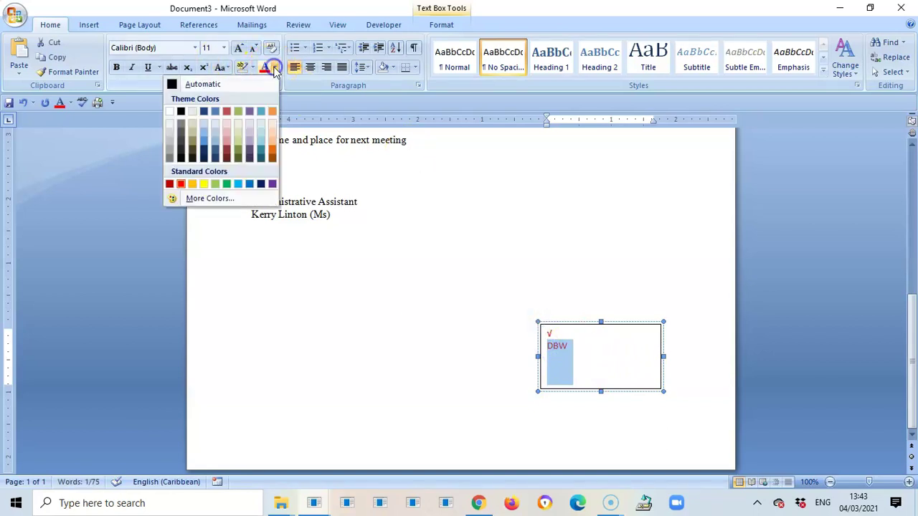
left_click(225, 82)
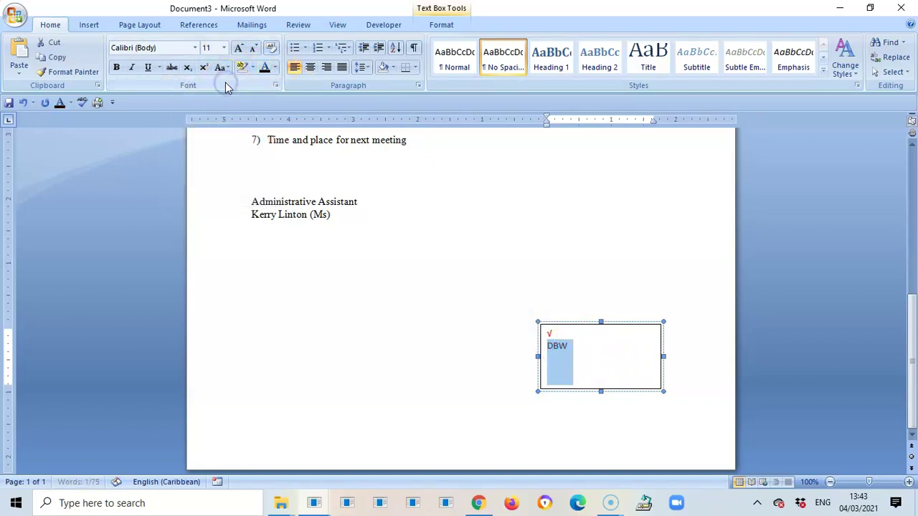
left_click(195, 48)
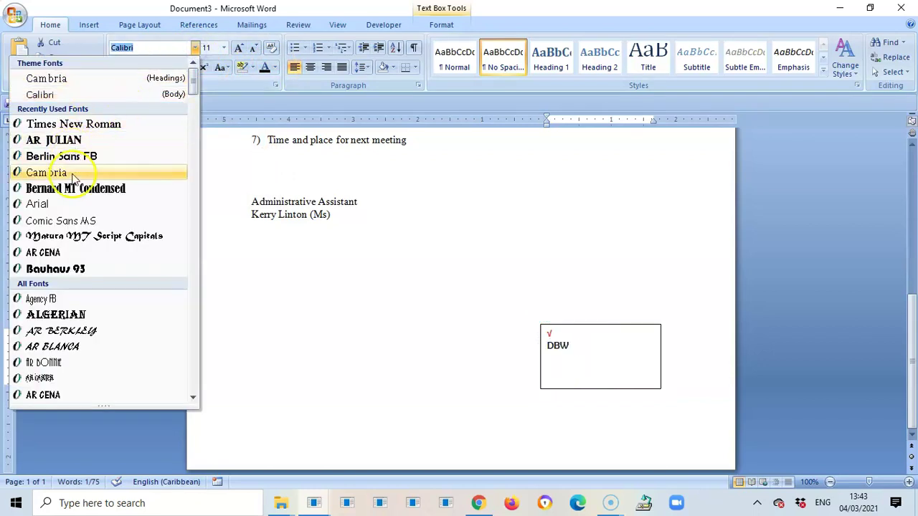
left_click(79, 237)
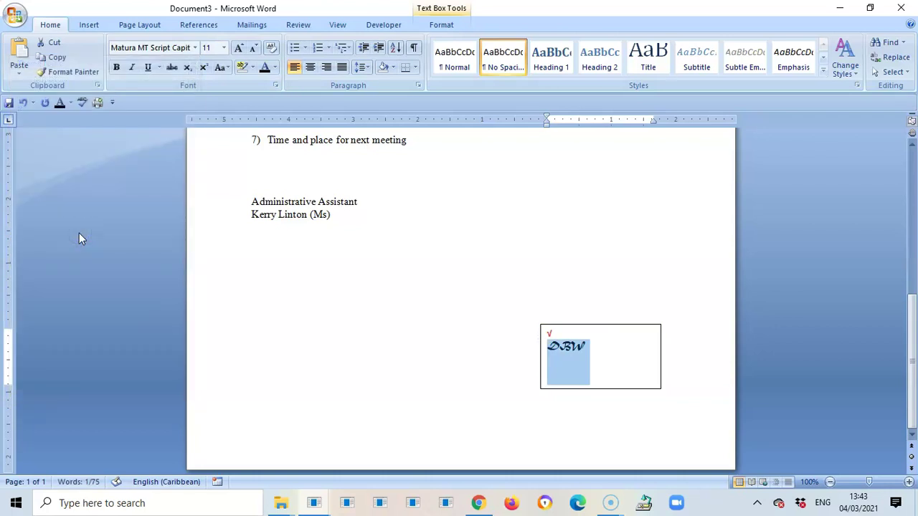
- Add the date 4/3/21 in Times New Roman on a new line below the initials
left_click(583, 365)
left_click(540, 356)
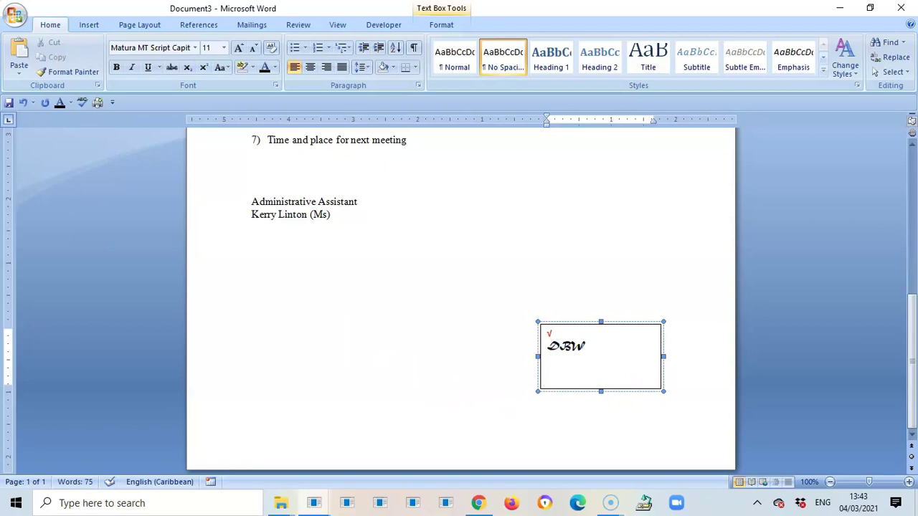
left_click(195, 48)
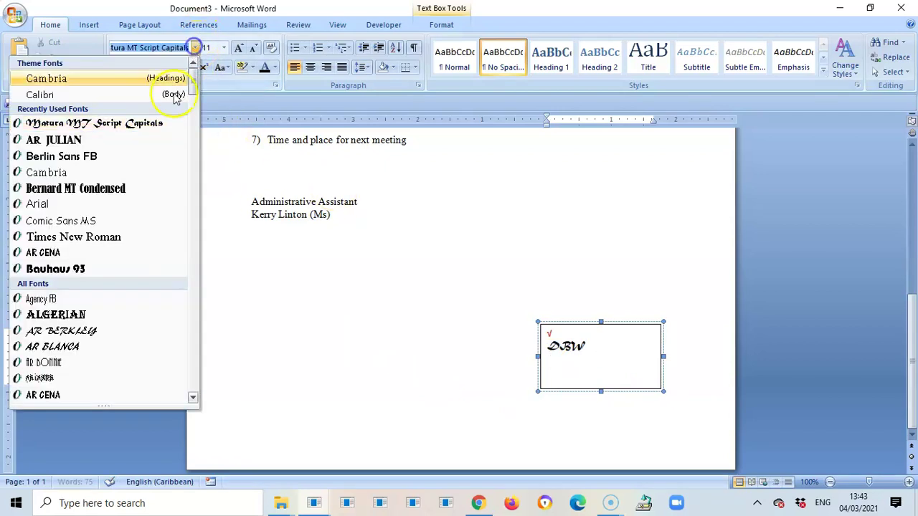
left_click(101, 239)
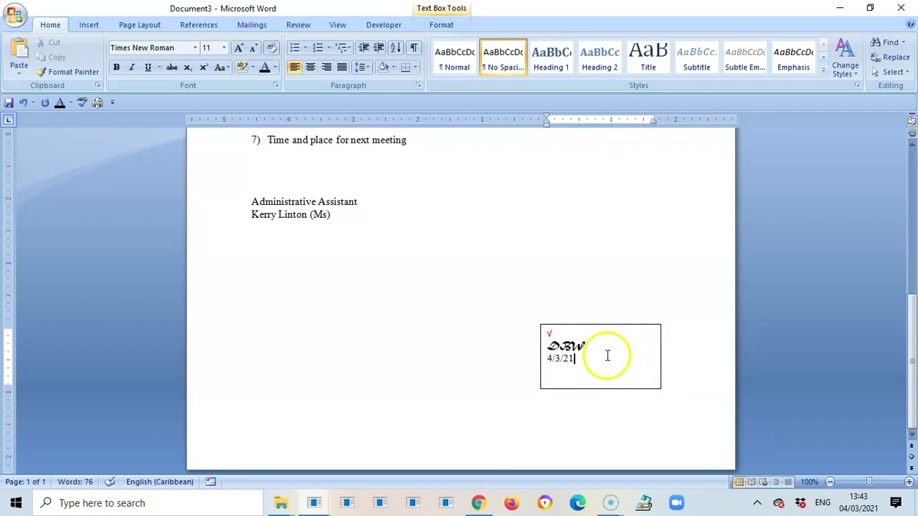
- Shrink the text box around its contents to about 0.92" wide and 0.83" high
left_click(654, 389)
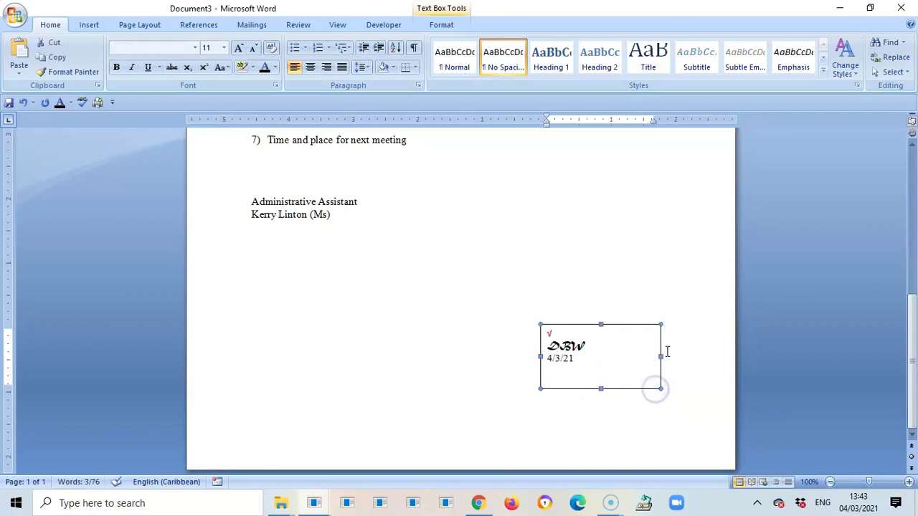
left_click_drag(660, 357, 599, 357)
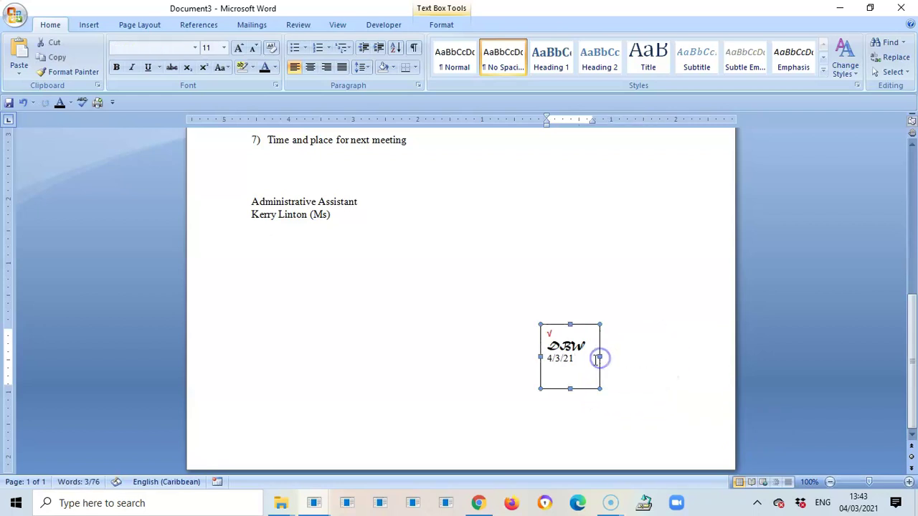
left_click_drag(570, 388, 570, 378)
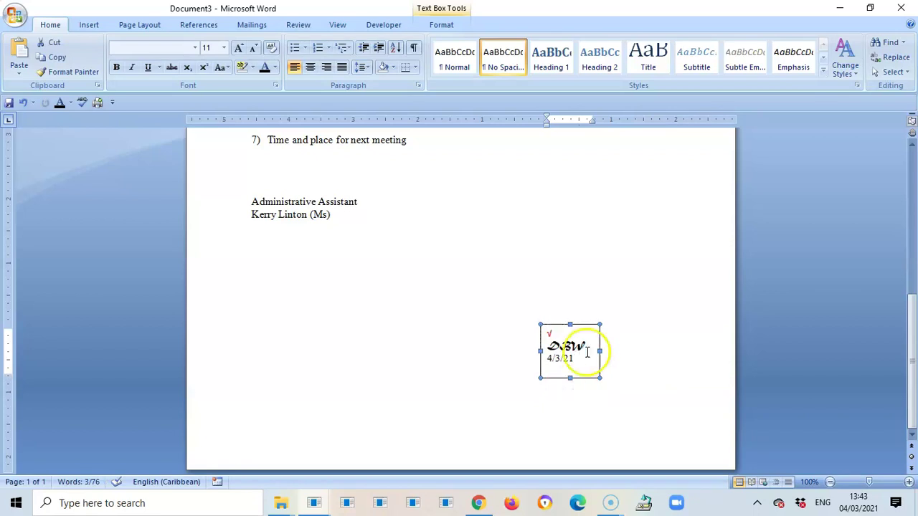
- Try the No Outline setting on the text box and undo it
left_click(452, 11)
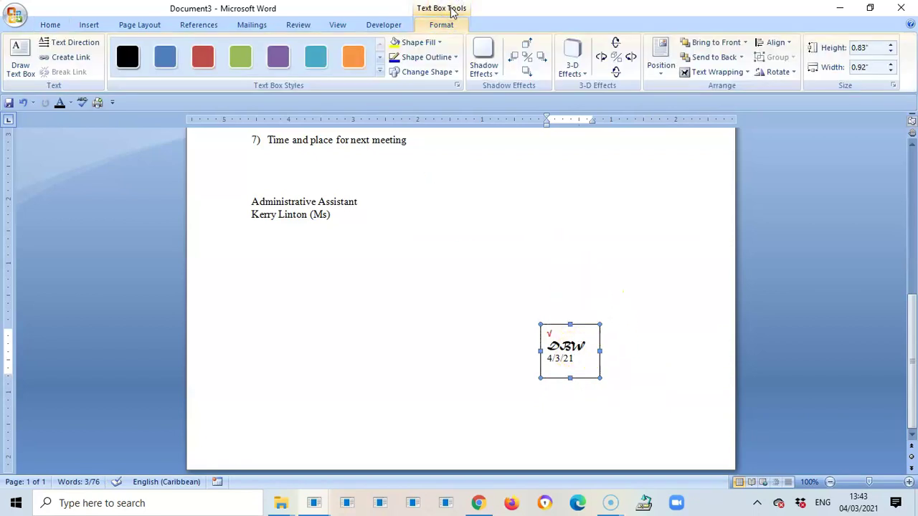
left_click(455, 57)
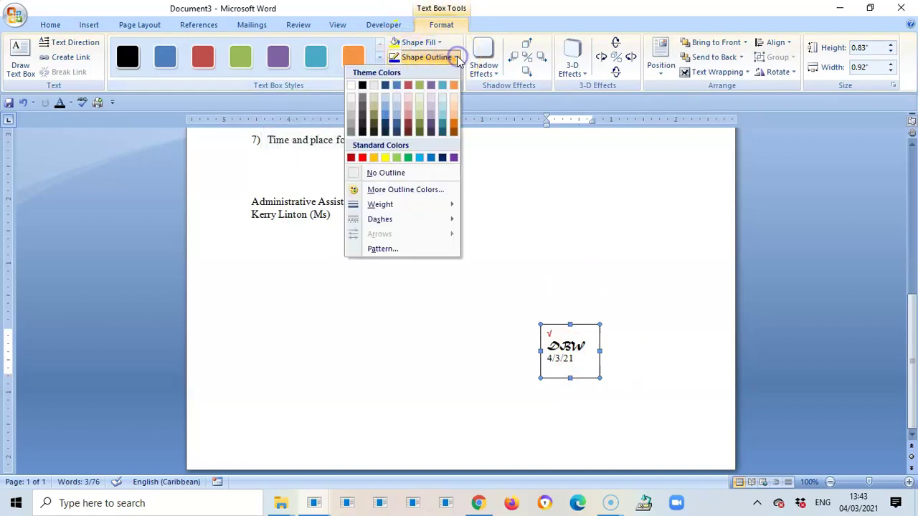
left_click(386, 173)
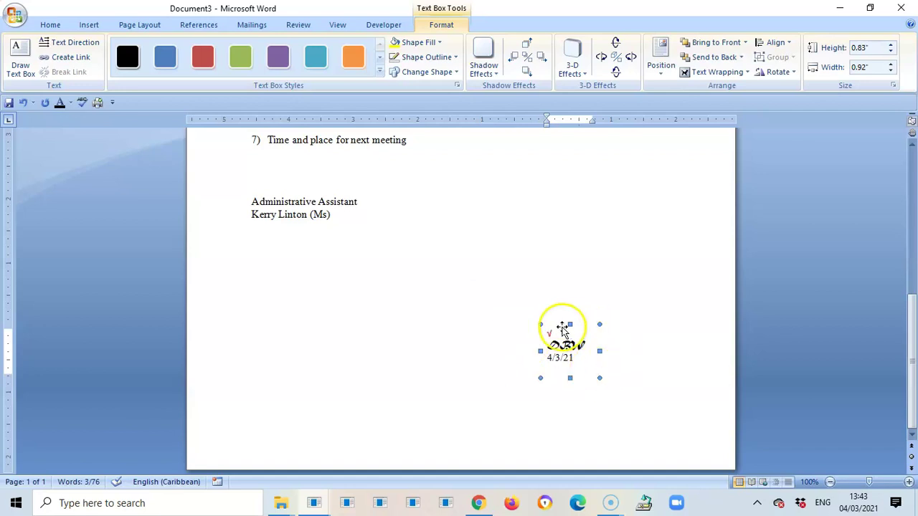
left_click(26, 103)
left_click(642, 250)
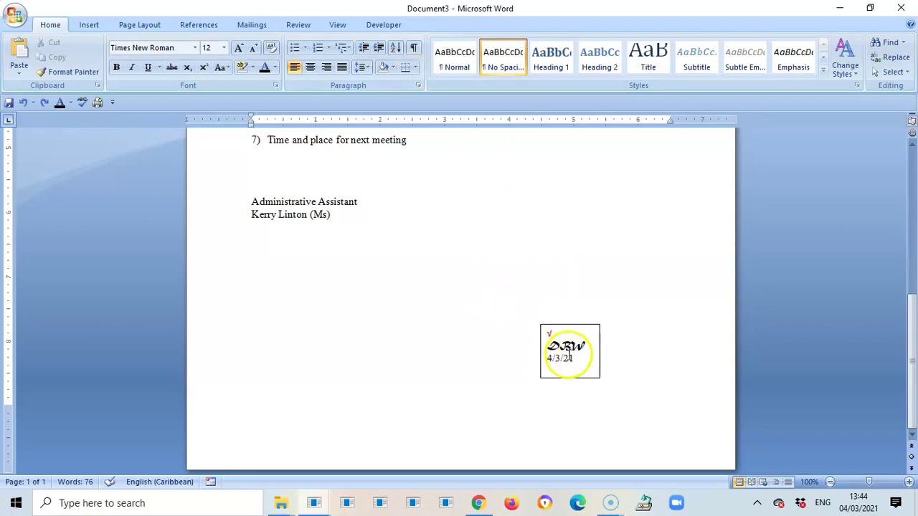
- Remove the outline of the text box holding the tick, initials and date
left_click(569, 330)
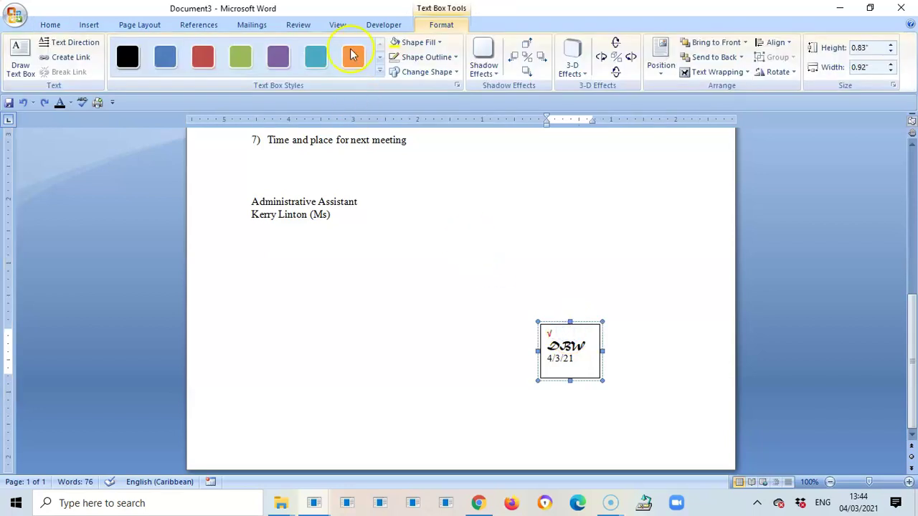
left_click(429, 57)
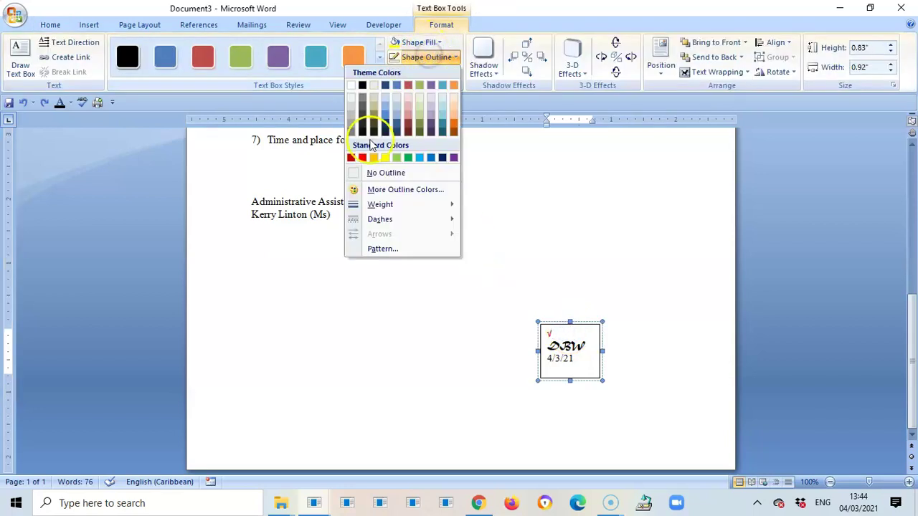
left_click(379, 175)
left_click(714, 399)
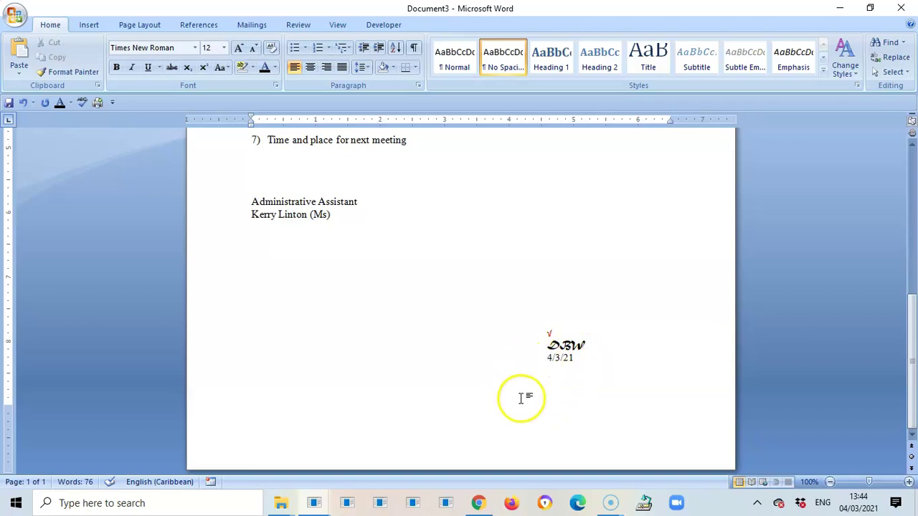
- Display the Office Clipboard and clear all of its collected items
left_click(570, 361)
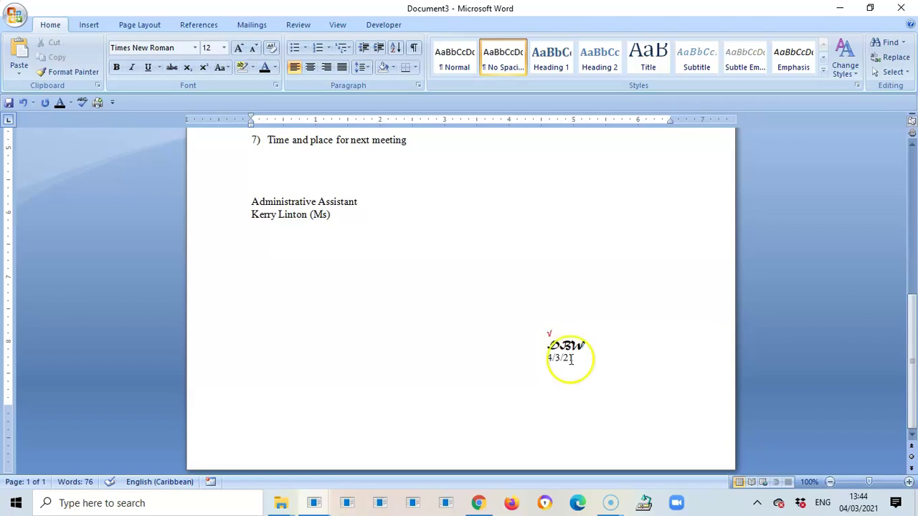
left_click(565, 332)
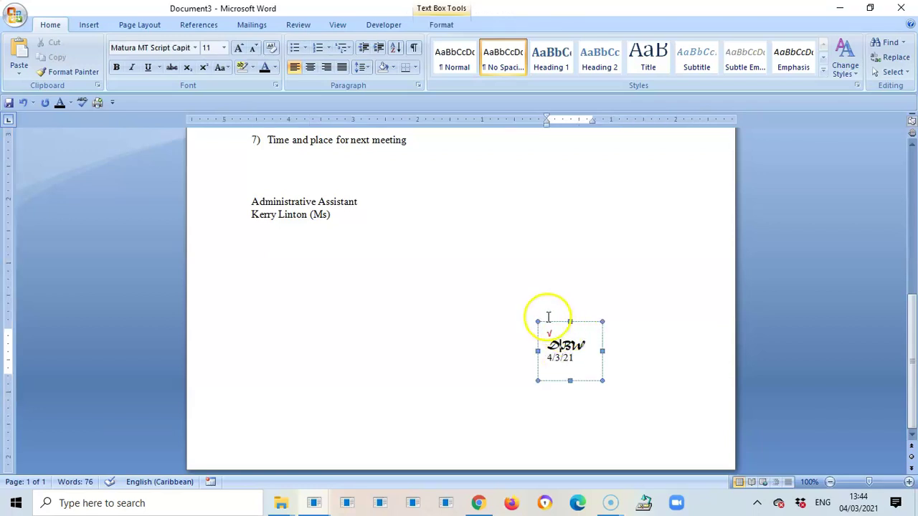
left_click(98, 86)
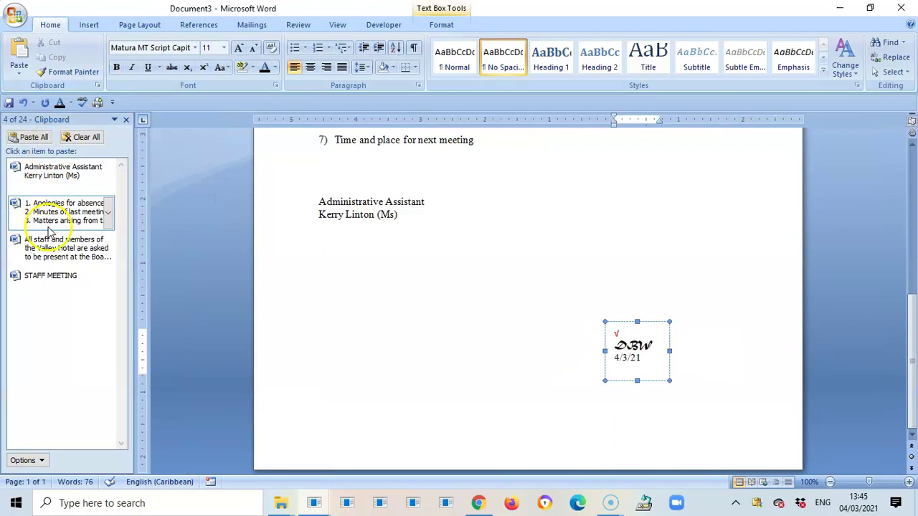
left_click(84, 138)
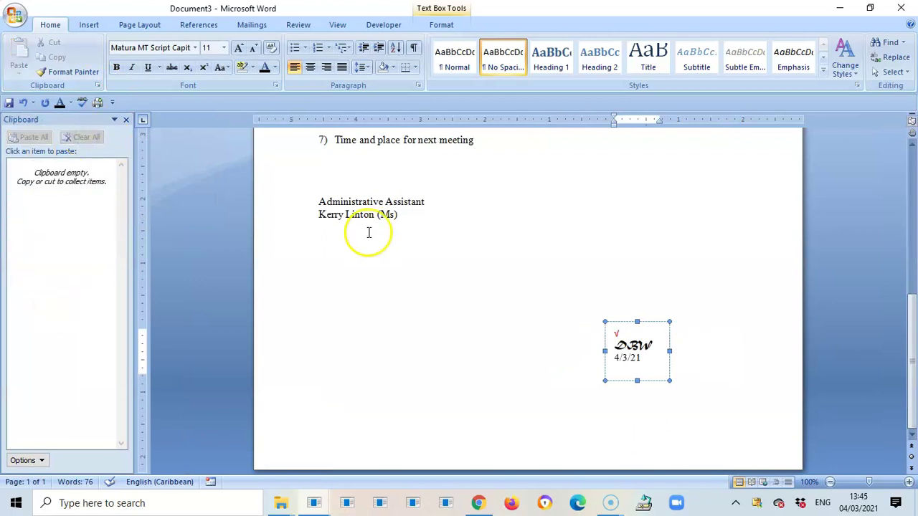
- Copy the whole text box to the Clipboard, and also copy its tick, initials and date as text
right_click(625, 326)
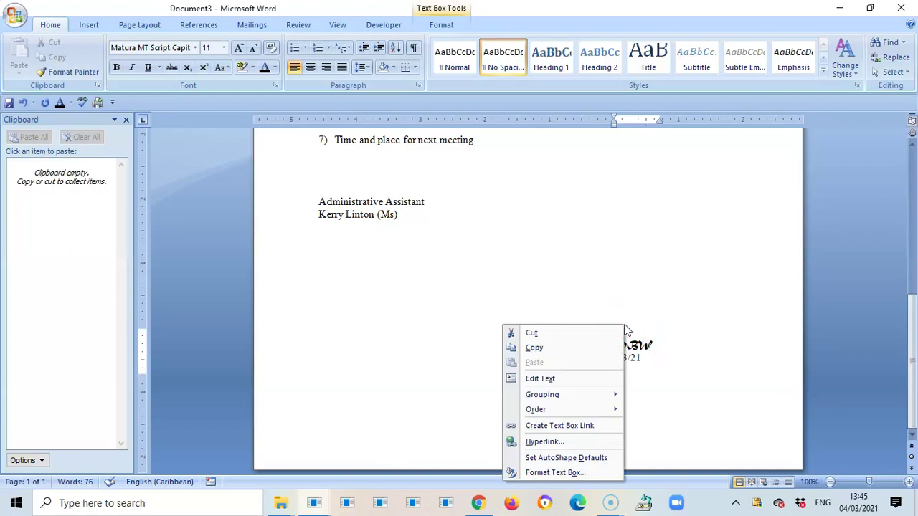
left_click(549, 349)
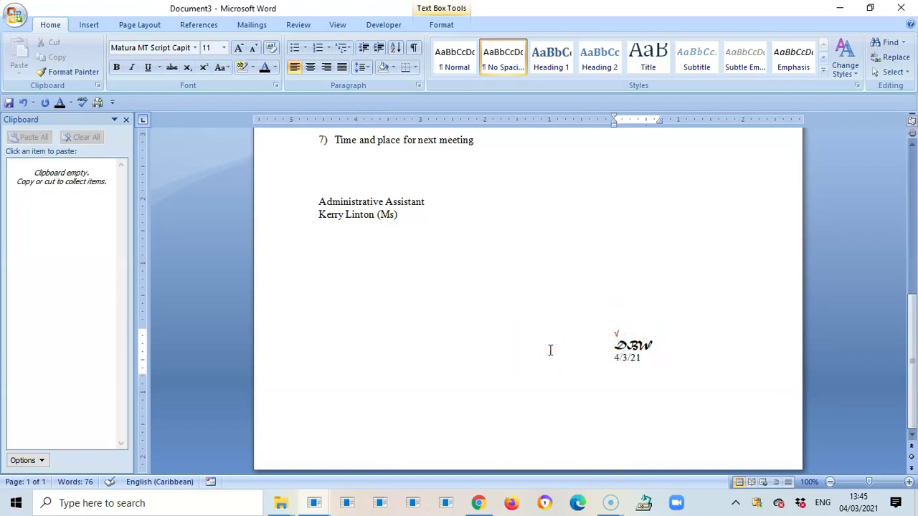
left_click(613, 332)
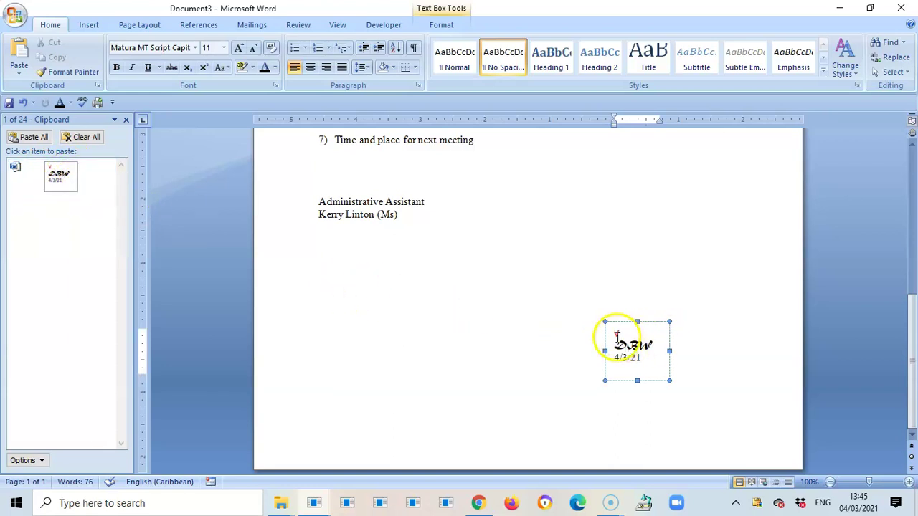
mouse_move(614, 335)
left_mouse_down()
mouse_move(641, 346)
mouse_move(645, 360)
mouse_move(633, 365)
left_mouse_up()
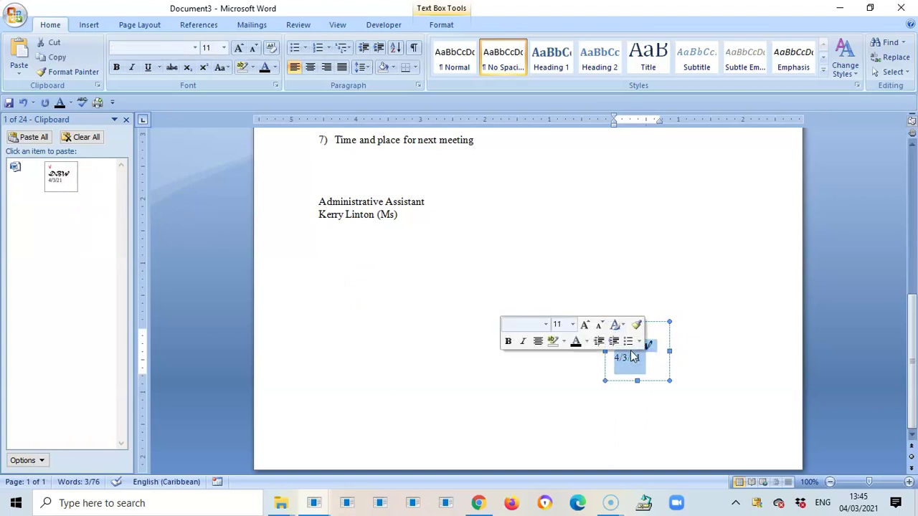
right_click(629, 359)
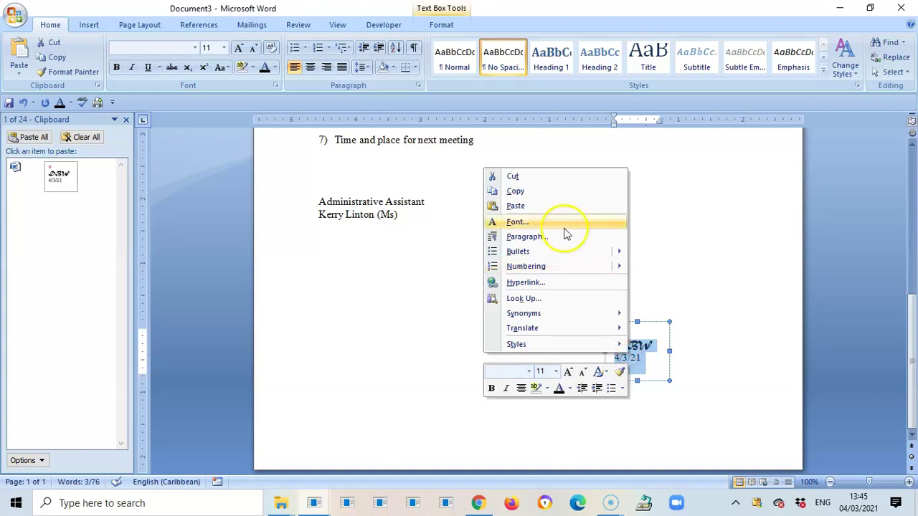
left_click(541, 190)
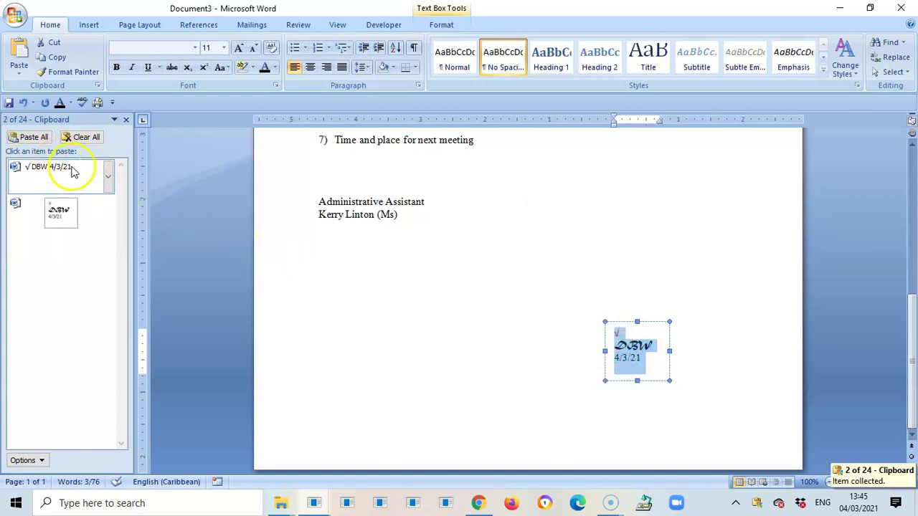
- Create a new blank document and add empty lines down to the lower part of the page
left_click(646, 210)
mouse_move(909, 355)
left_mouse_down()
mouse_move(907, 196)
mouse_move(914, 338)
left_mouse_up()
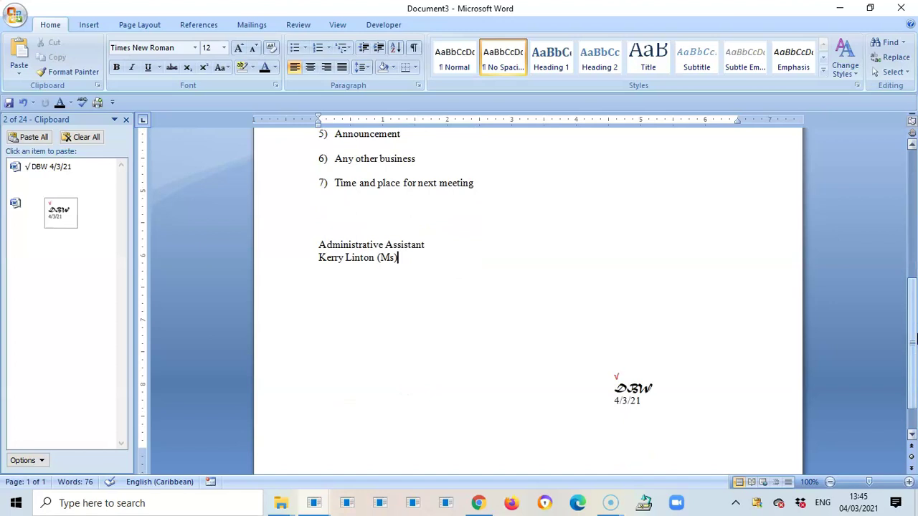
left_click(802, 348)
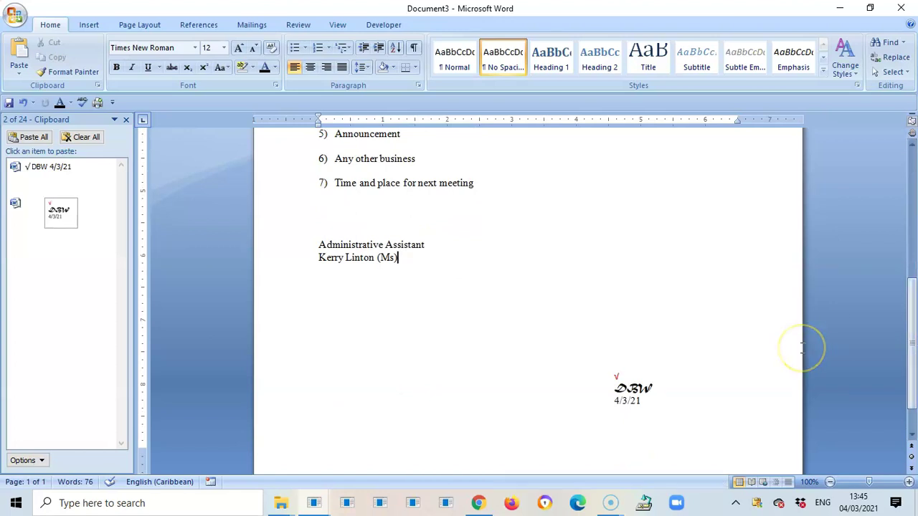
key("ctrl+n")
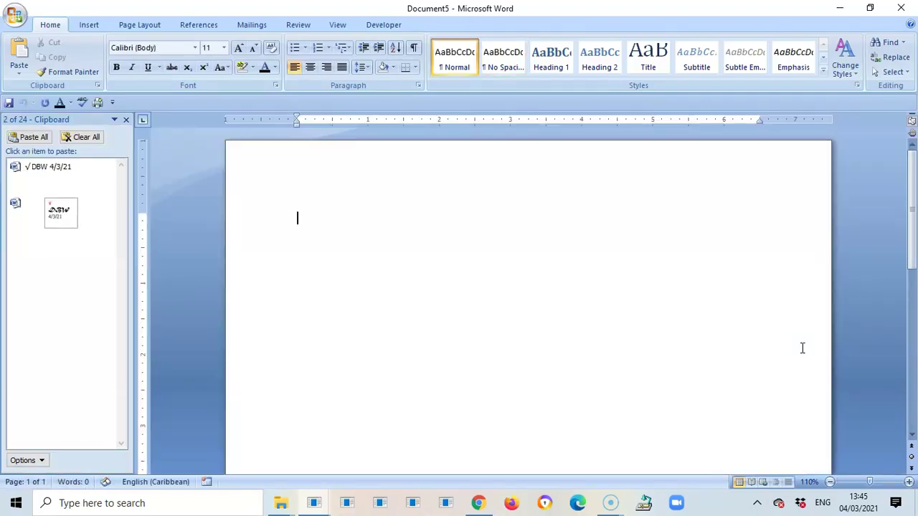
key("Return")
key("Return")
key("Return")
key("Return")
key("Return")
key("Return")
key("Return")
key("Return")
key("Return")
key("Return")
key("Return")
key("Return")
key("Return")
key("Return")
key("Return")
key("Return")
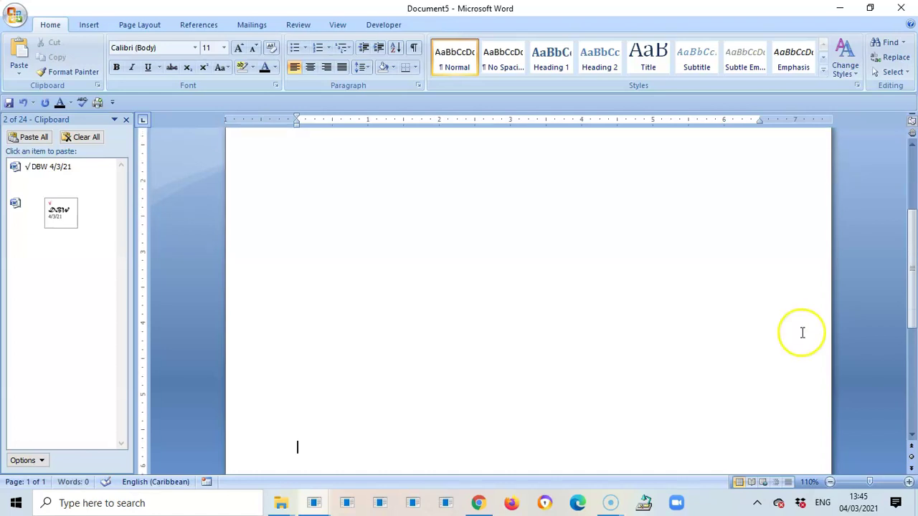
- Paste the copied tick, initials and date text near the bottom of the new document's page
left_click_drag(908, 237, 908, 333)
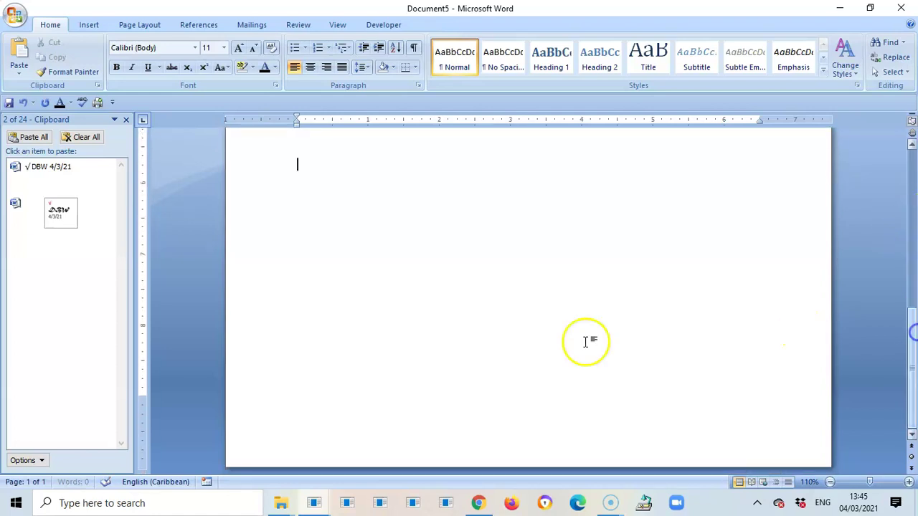
double_click(688, 287)
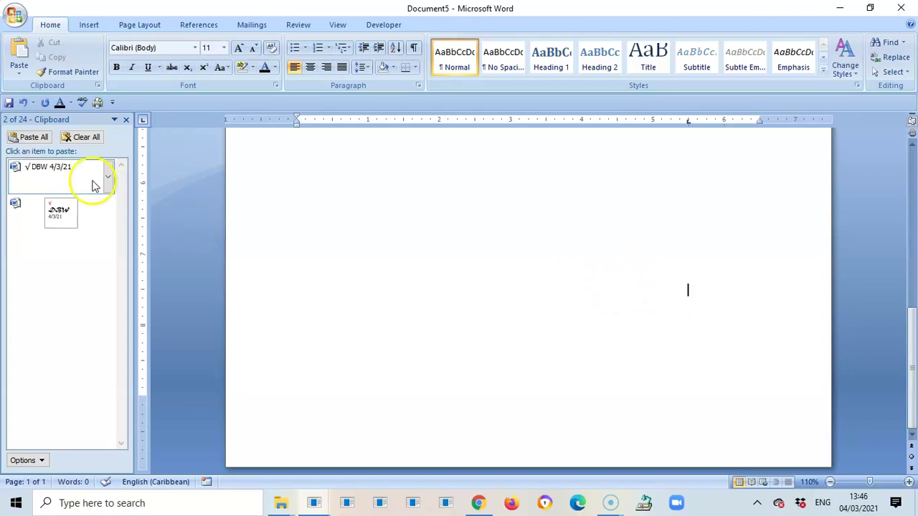
left_click(58, 175)
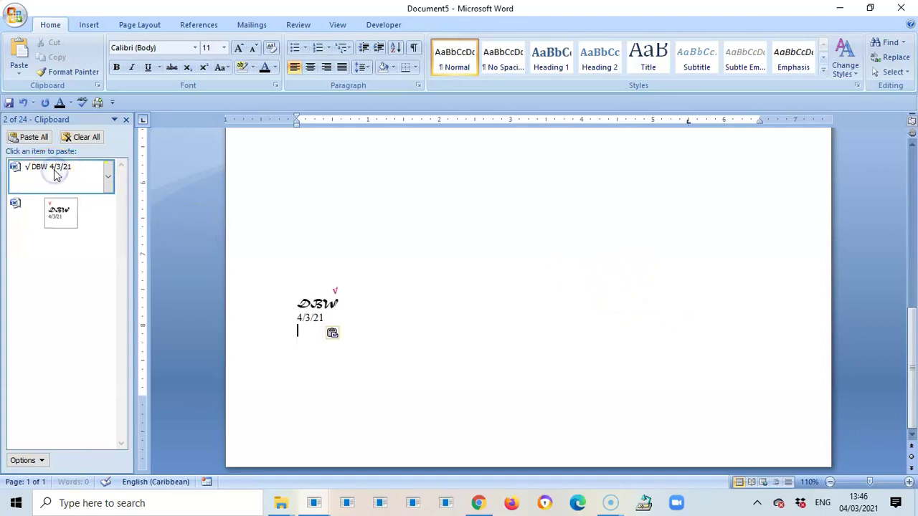
- Right-align the pasted tick, initials and date, and close the Clipboard
left_click(328, 302)
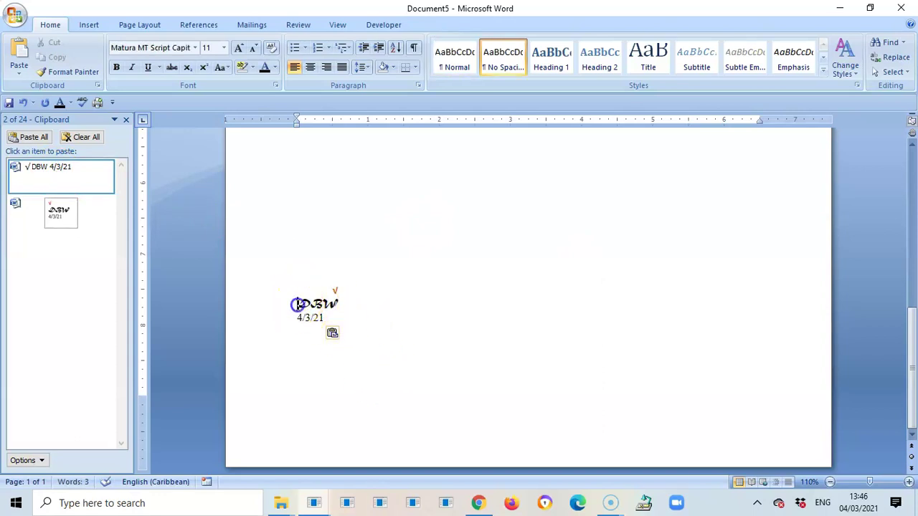
left_click_drag(297, 301, 412, 325)
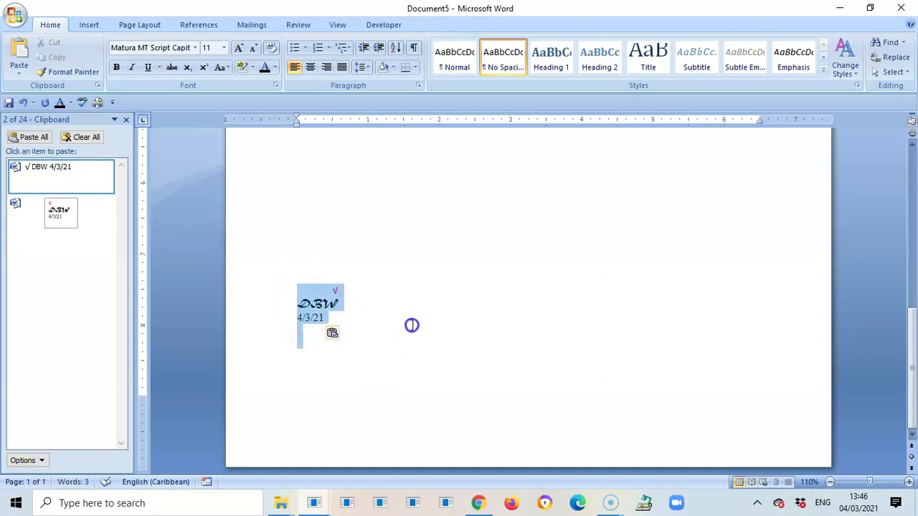
left_click(326, 67)
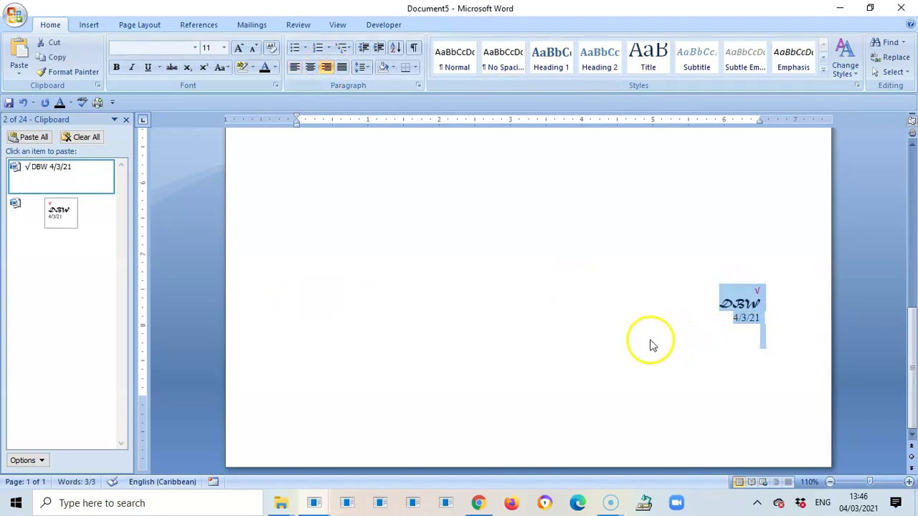
left_click(651, 372)
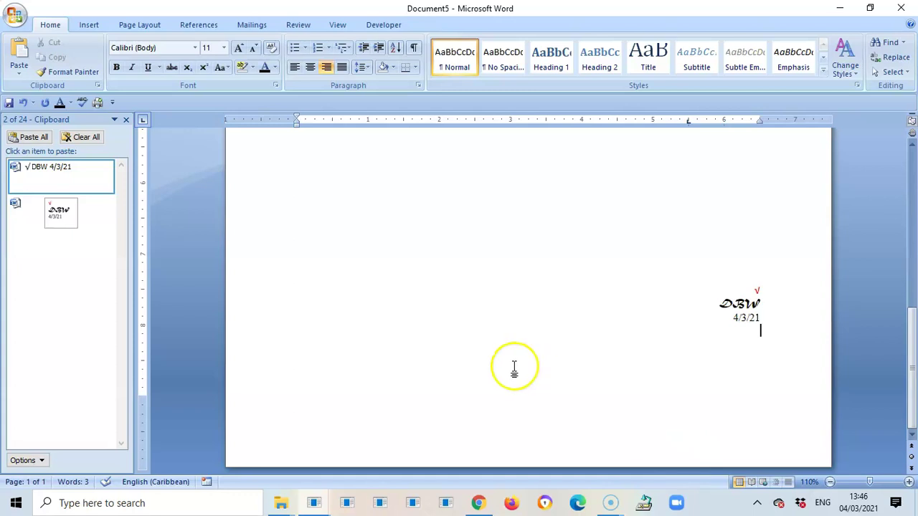
left_click(126, 120)
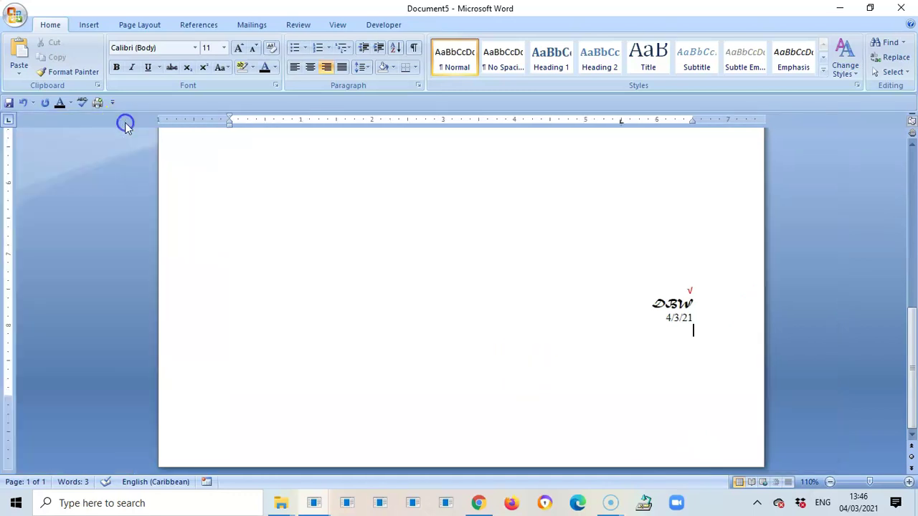